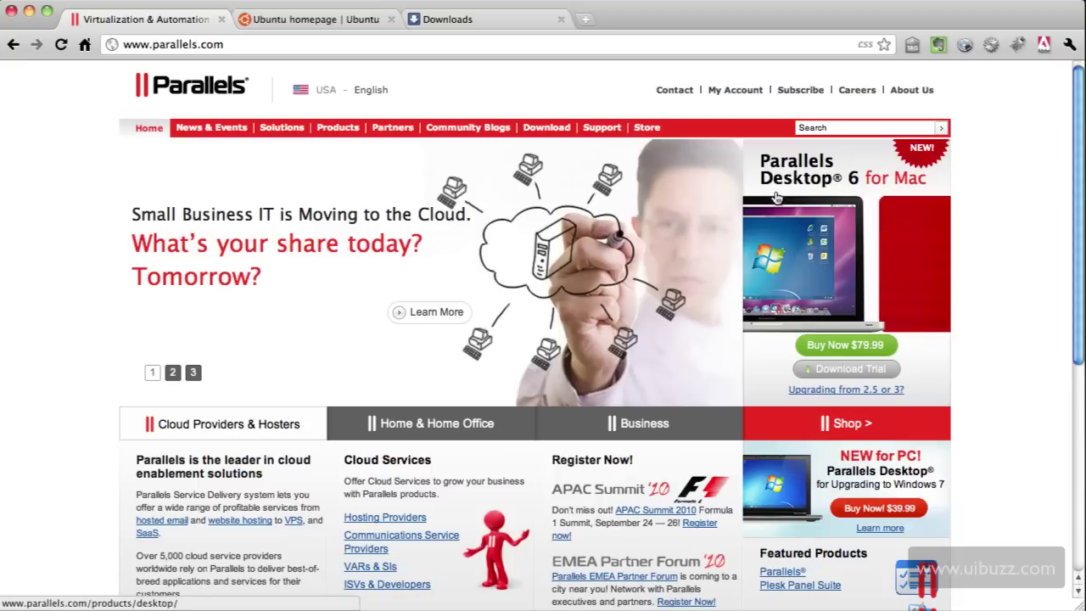
# Close the Parallels tab, start the 32-bit Ubuntu Desktop download, and check its progress
pyautogui.click(220, 19)
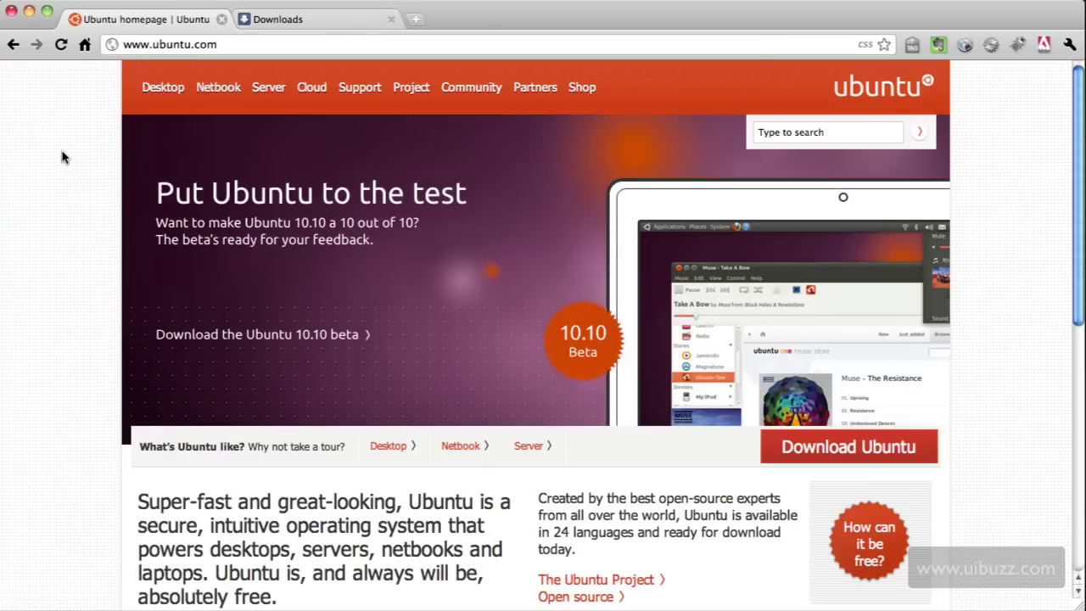
pyautogui.click(836, 457)
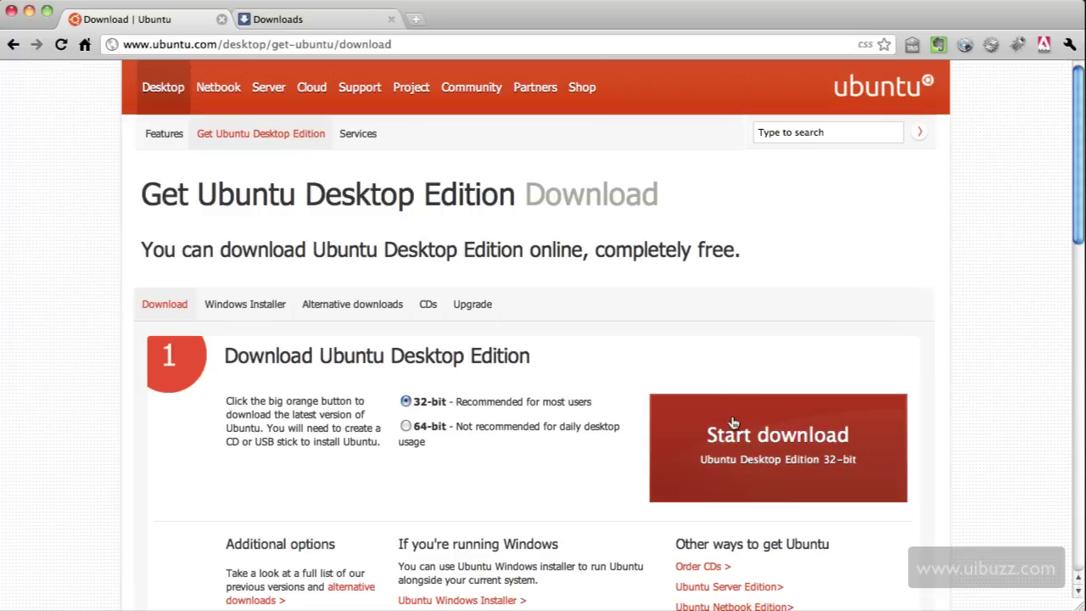
pyautogui.click(279, 19)
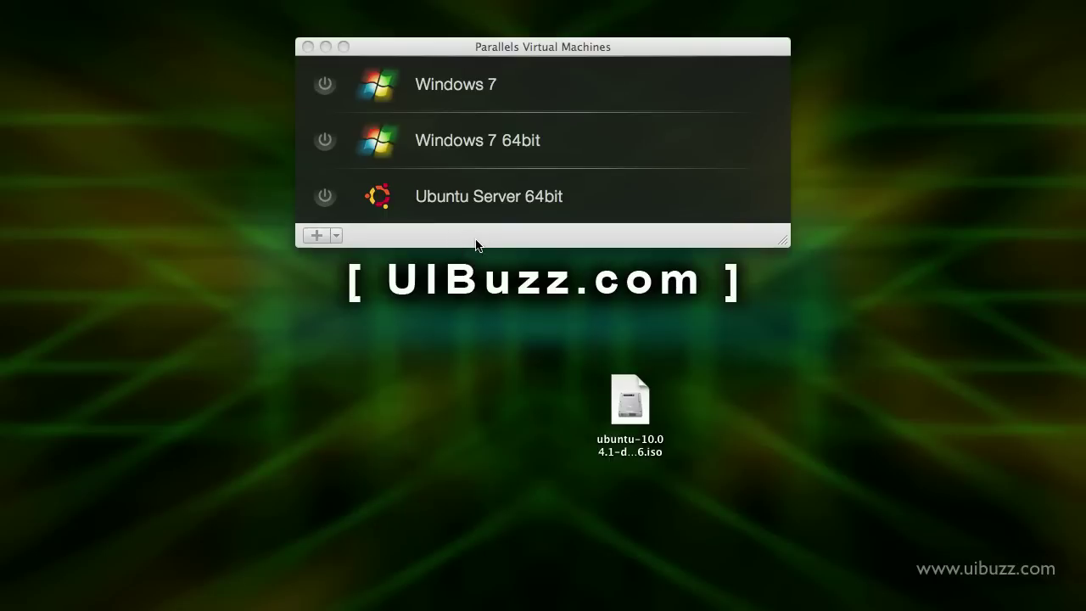
# Move the Ubuntu ISO onto the desktop, then start a new virtual machine from the + menu
pyautogui.click(646, 394)
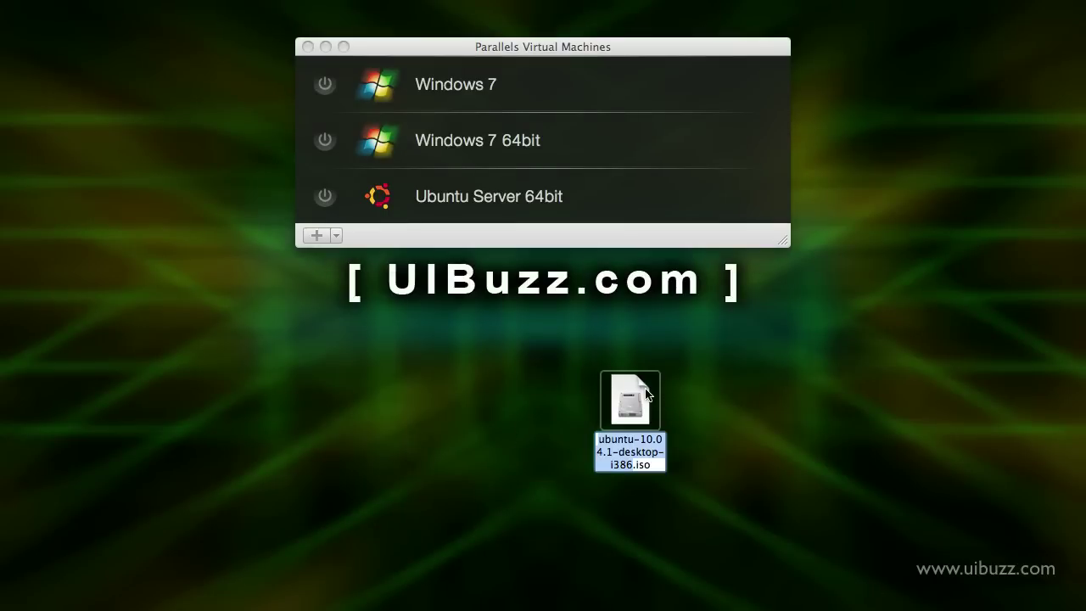
pyautogui.moveTo(646, 394); pyautogui.dragTo(497, 219)
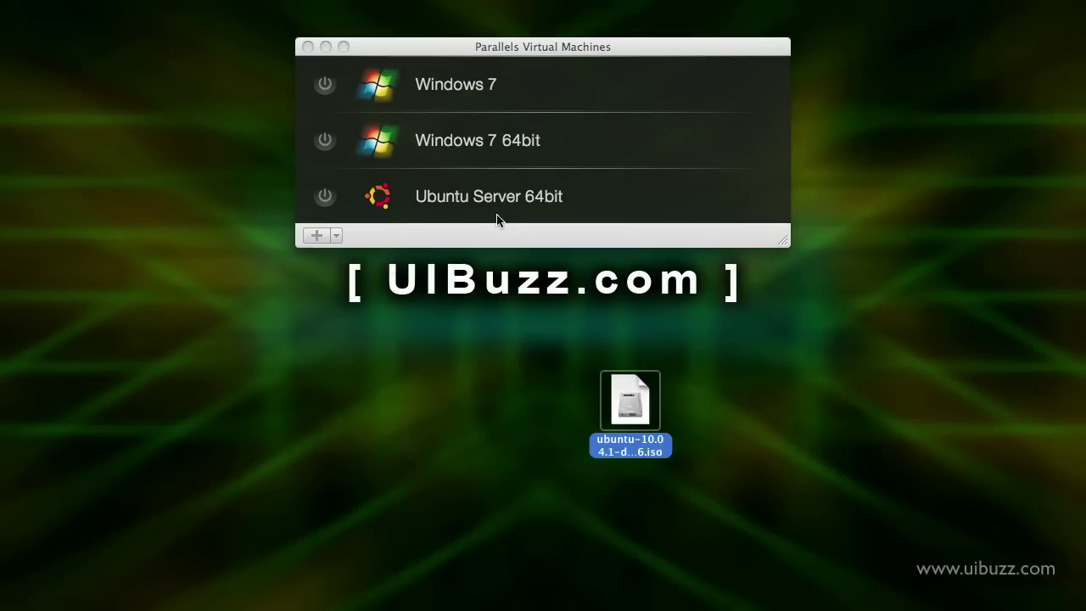
pyautogui.click(500, 247)
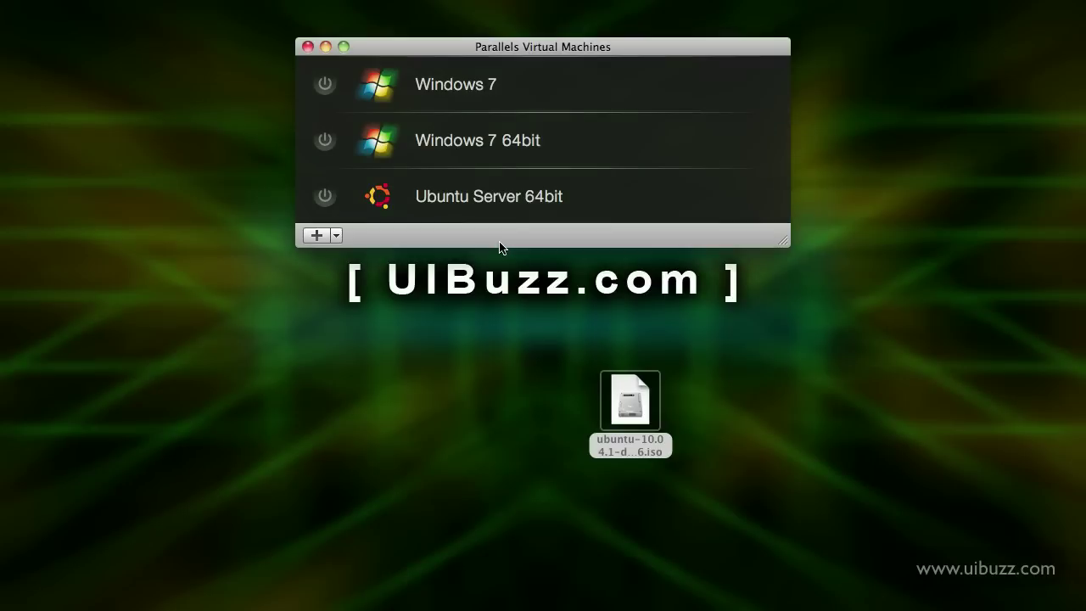
pyautogui.click(310, 409)
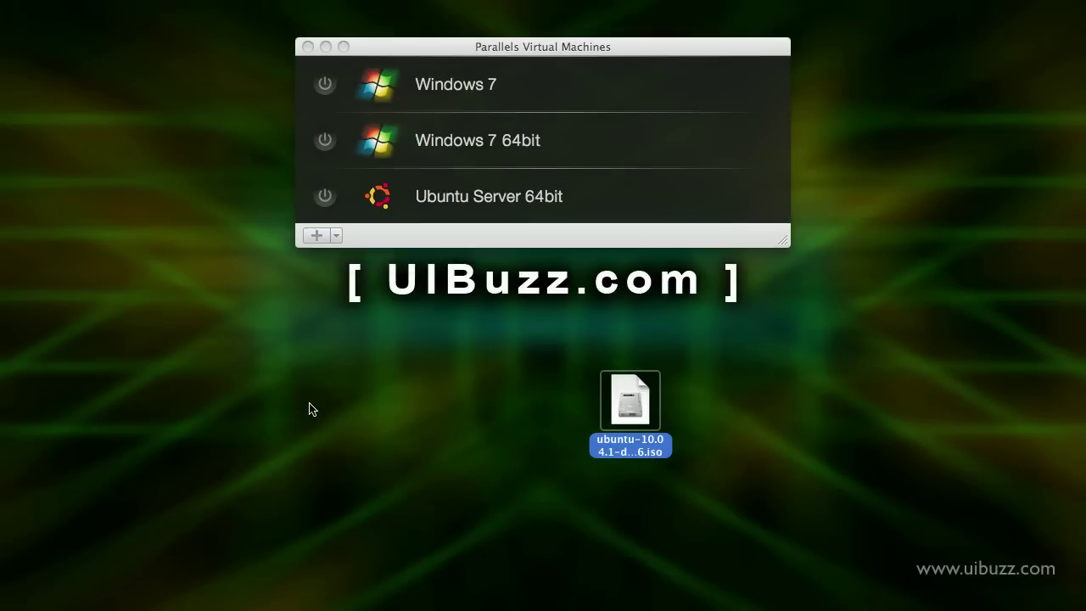
pyautogui.click(337, 236)
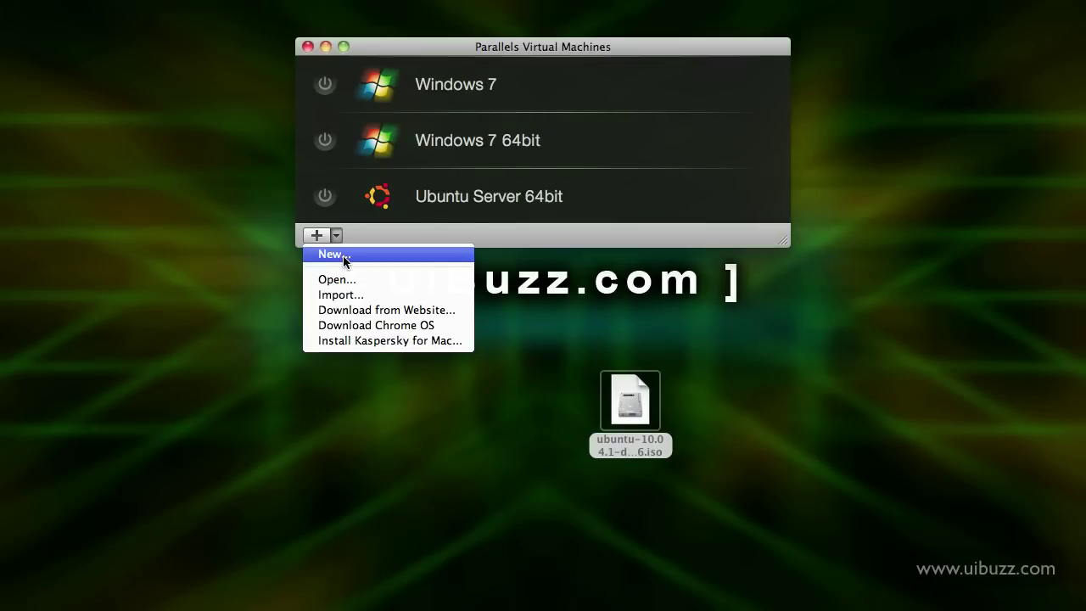
pyautogui.click(343, 255)
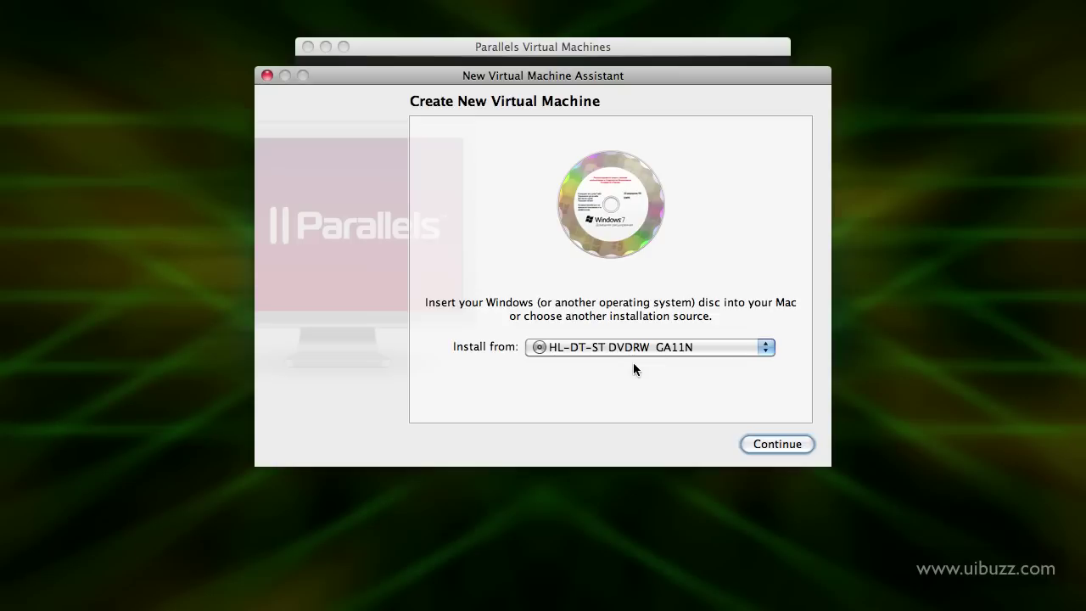
# Choose ubuntu-10.04.1-desktop-i386.iso as the install image and continue
pyautogui.click(593, 349)
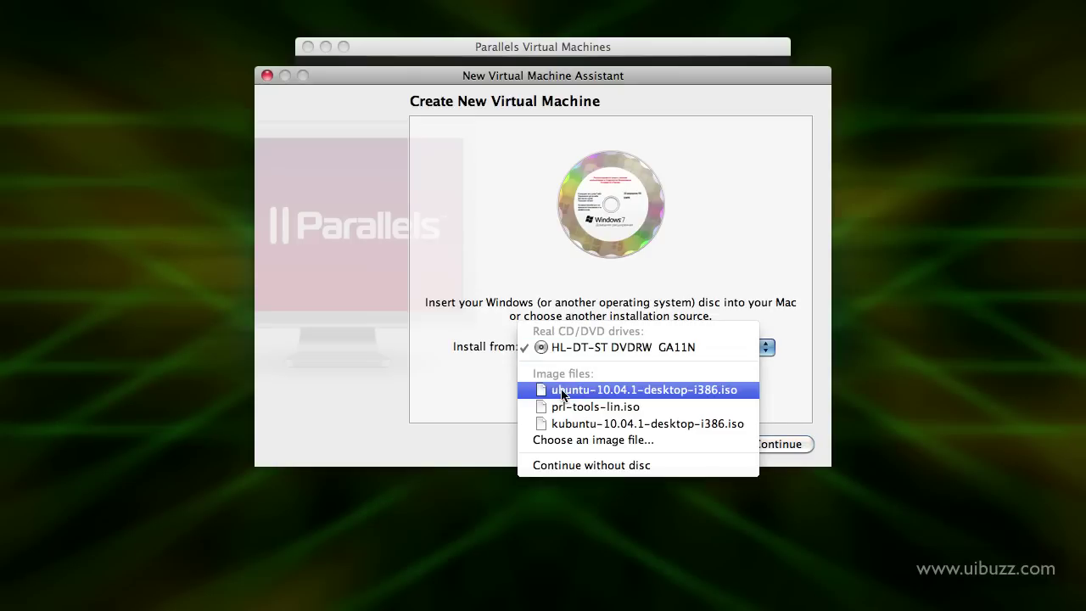
pyautogui.click(563, 392)
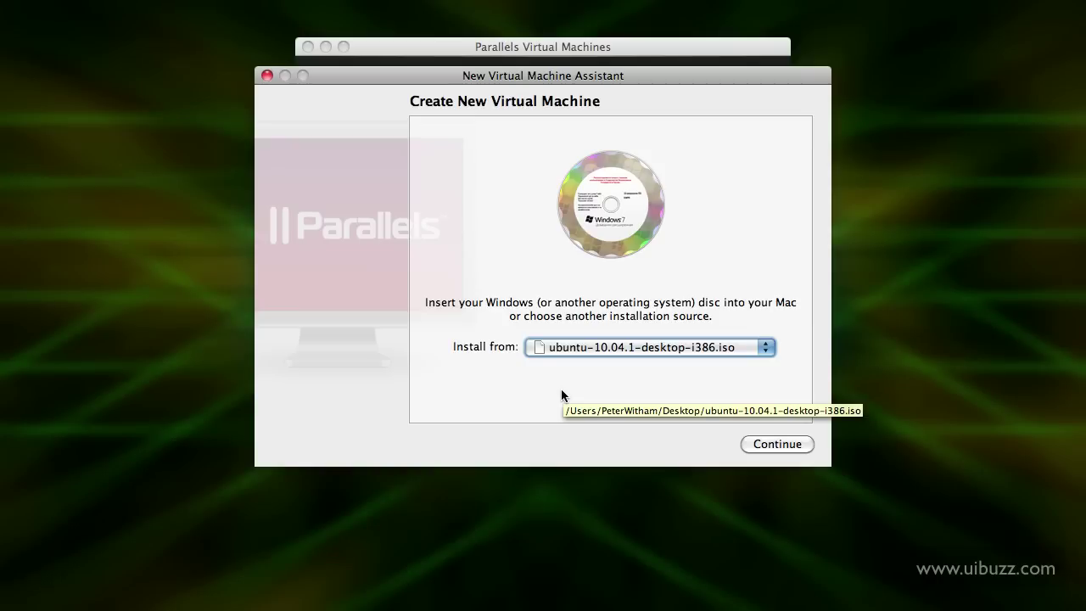
pyautogui.click(778, 445)
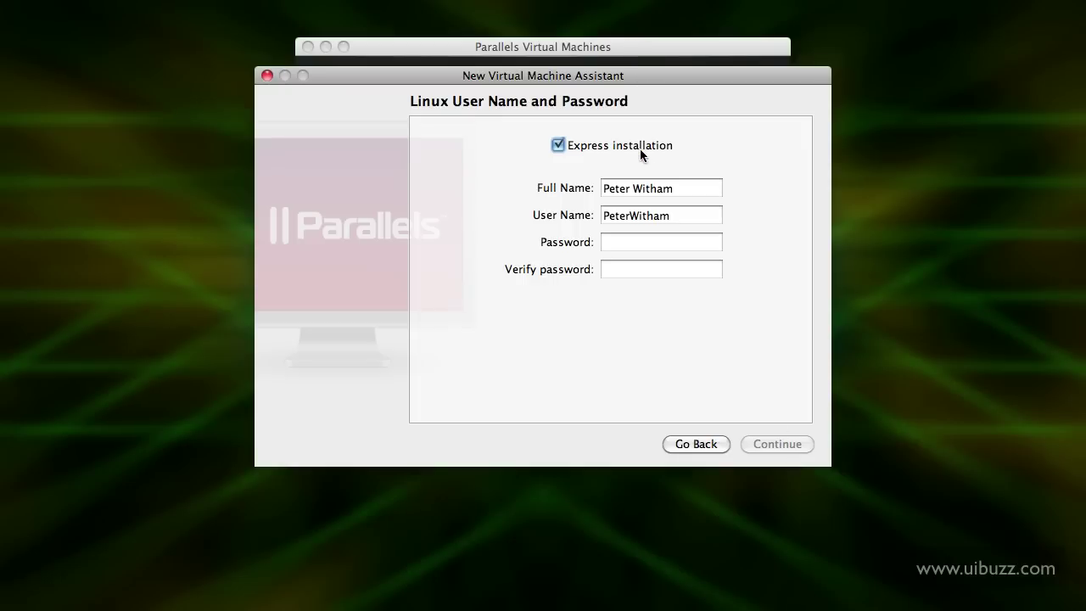
# Shorten the user name to a lowercase first name and enter a seven-character password twice
pyautogui.click(689, 189)
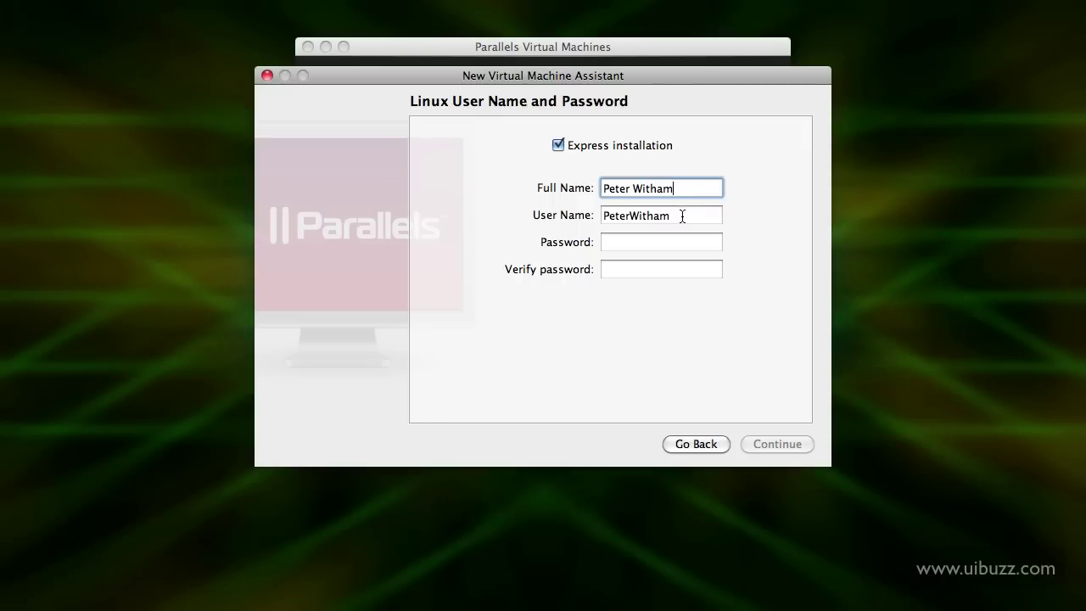
pyautogui.click(682, 217)
pyautogui.press('BackSpace')
pyautogui.press('BackSpace')
pyautogui.press('BackSpace')
pyautogui.press('BackSpace')
pyautogui.press('BackSpace')
pyautogui.press('BackSpace')
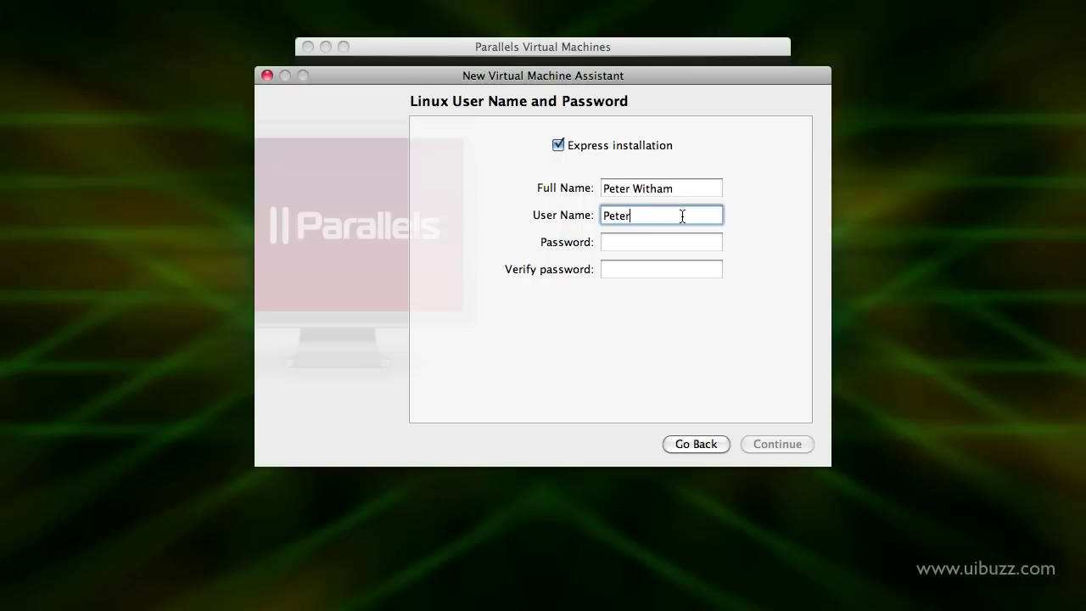
pyautogui.press('BackSpace')
pyautogui.press('BackSpace')
pyautogui.press('BackSpace')
pyautogui.press('BackSpace')
pyautogui.press('BackSpace')
pyautogui.write('peter')
pyautogui.click(646, 242)
pyautogui.write('*******')
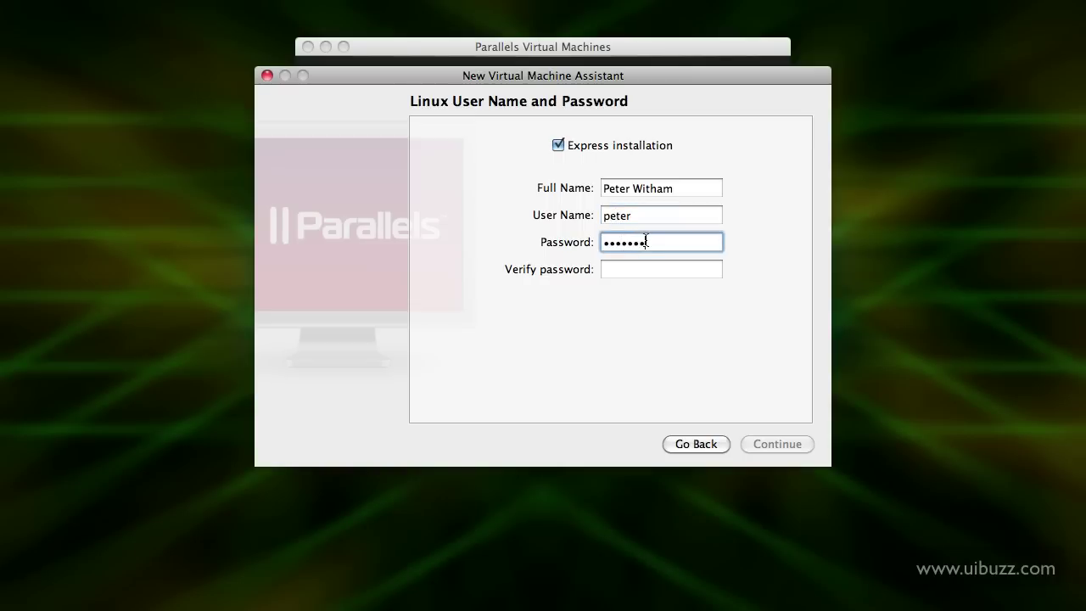
pyautogui.press('Tab')
pyautogui.write('*******')
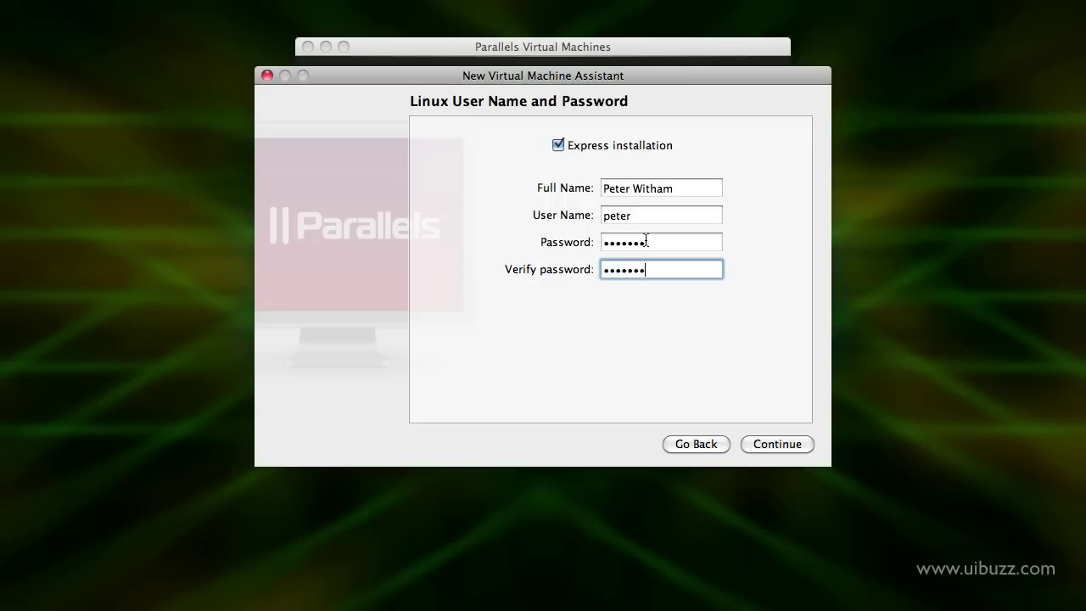
pyautogui.click(766, 448)
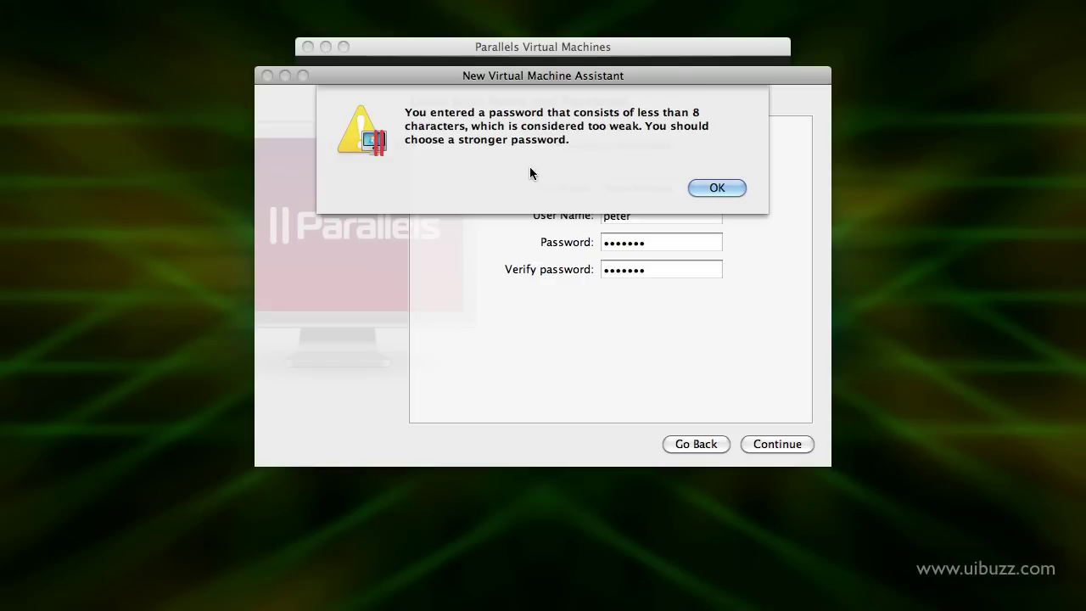
# Dismiss the weak-password alert and enter a nine-character password in both fields
pyautogui.click(711, 190)
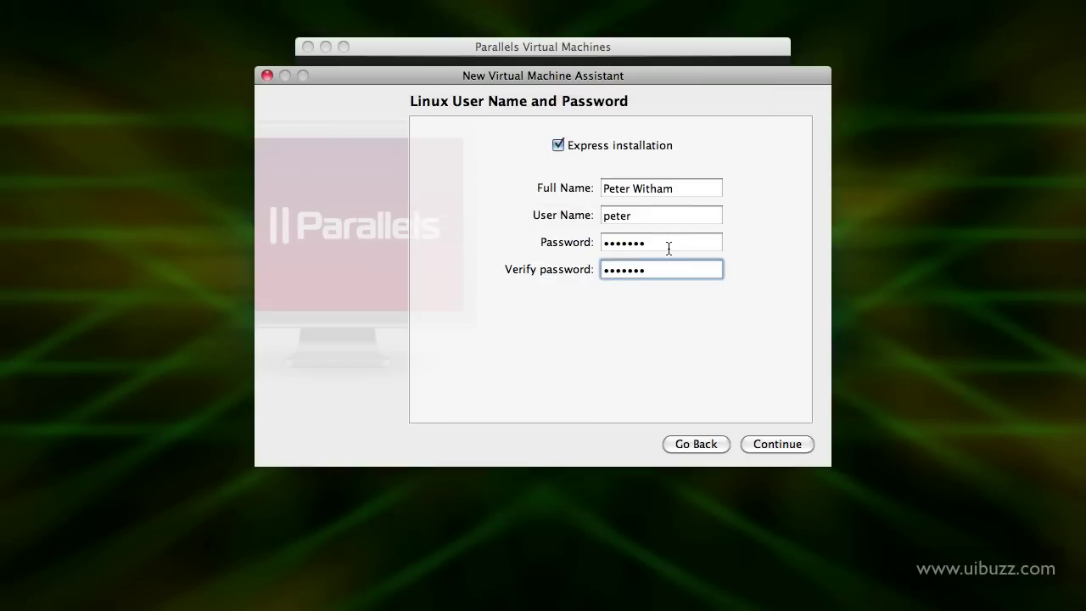
pyautogui.click(670, 246)
pyautogui.moveTo(669, 246); pyautogui.dragTo(485, 225)
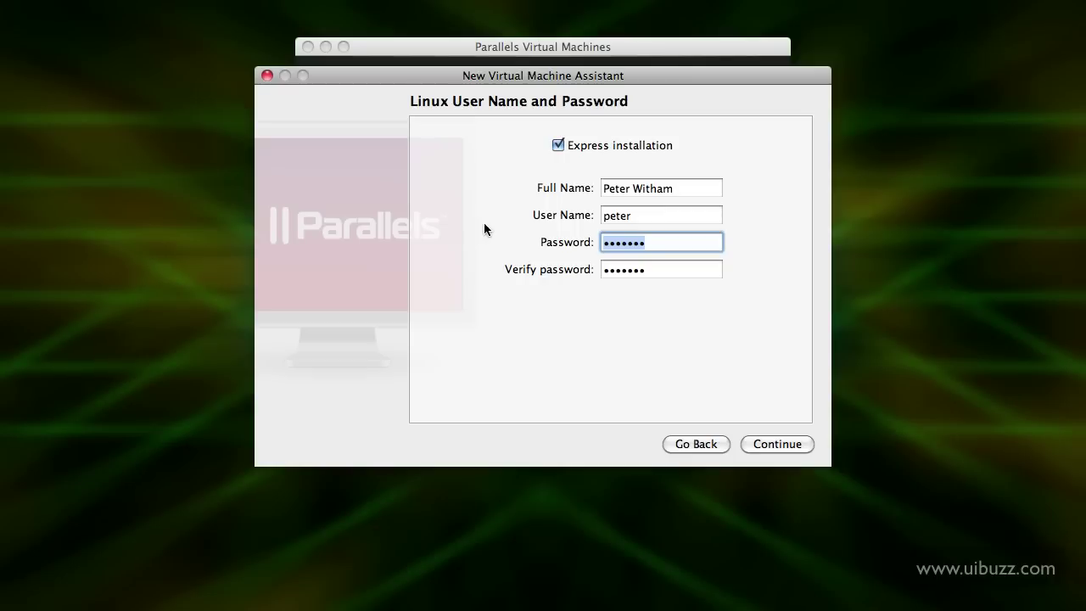
pyautogui.write('parallels')
pyautogui.press('Tab')
pyautogui.write('parallels')
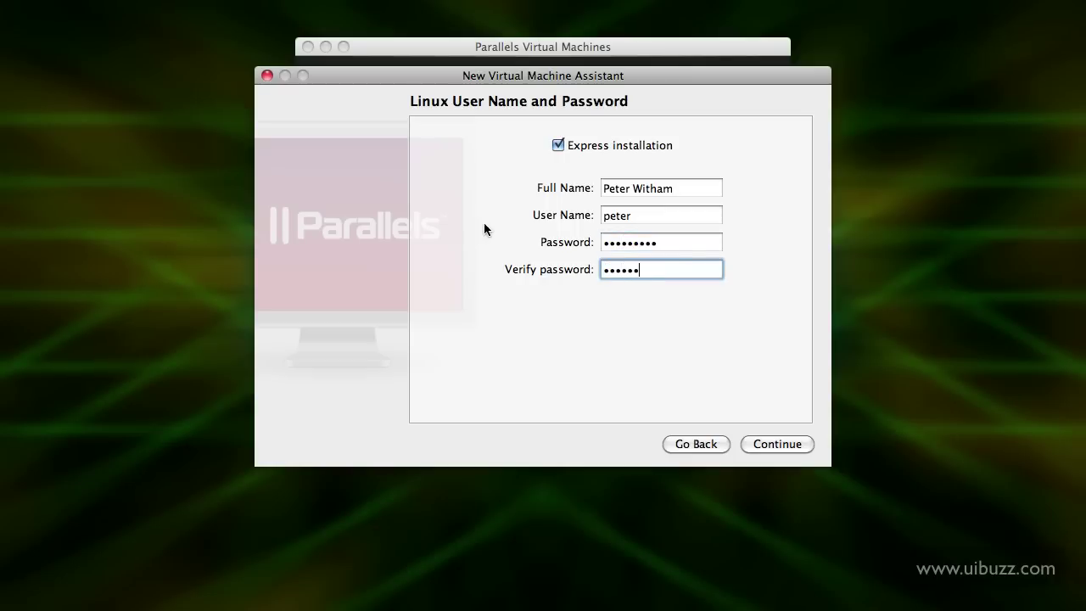
pyautogui.click(778, 444)
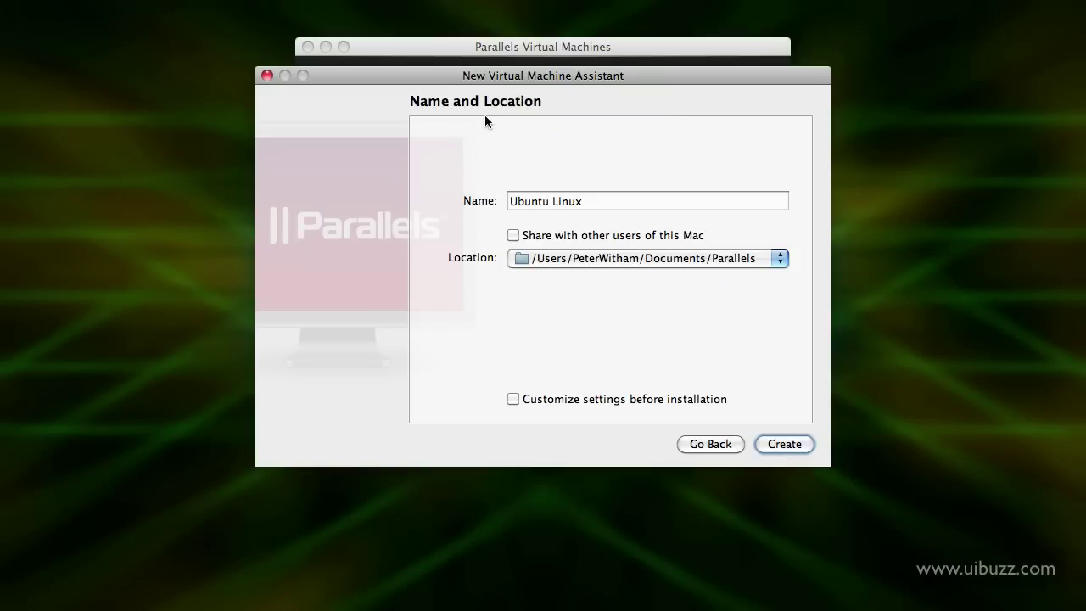
# Lower the assistant window and append '32bit' to the 'Ubuntu Linux' machine name
pyautogui.click(491, 45)
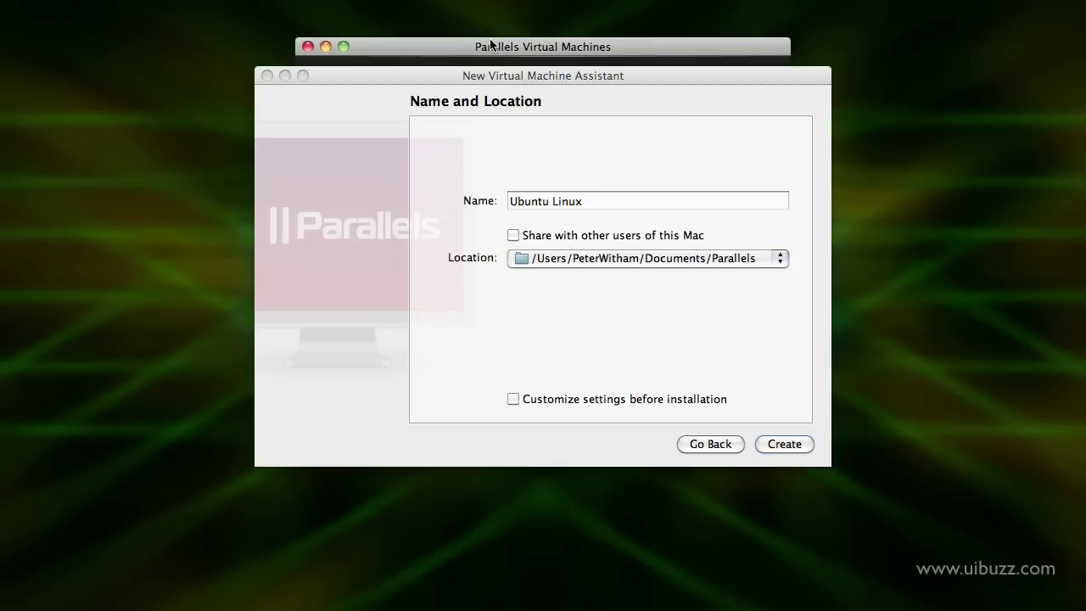
pyautogui.moveTo(503, 75)
pyautogui.mouseDown()
pyautogui.moveTo(496, 234)
pyautogui.moveTo(485, 95)
pyautogui.moveTo(502, 77)
pyautogui.mouseUp()
pyautogui.click(599, 198)
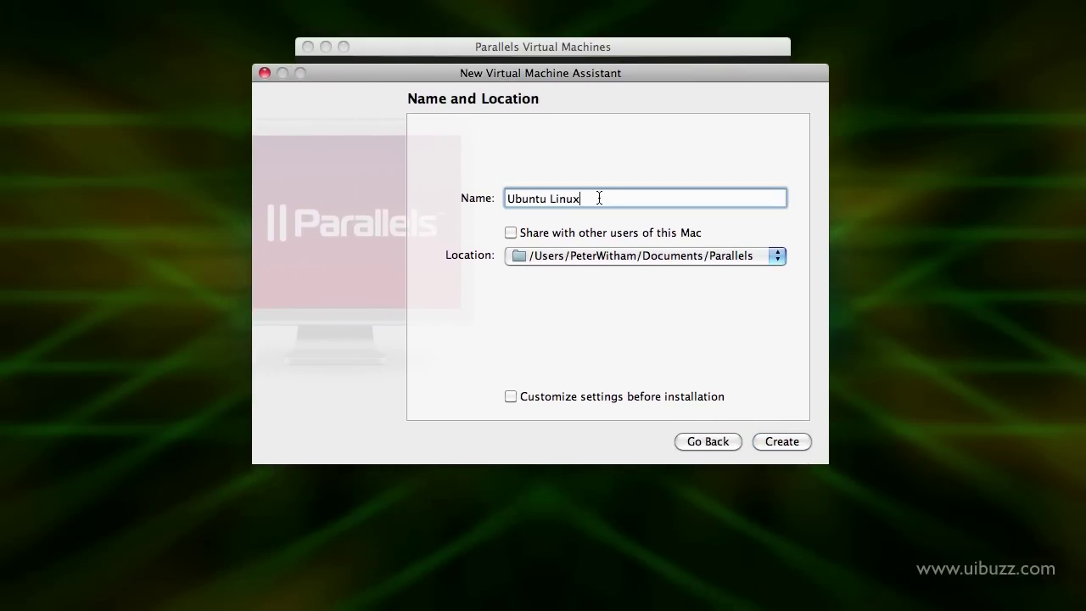
pyautogui.write('32bit')
# Create the VM and move its window right while the express install runs
pyautogui.click(782, 441)
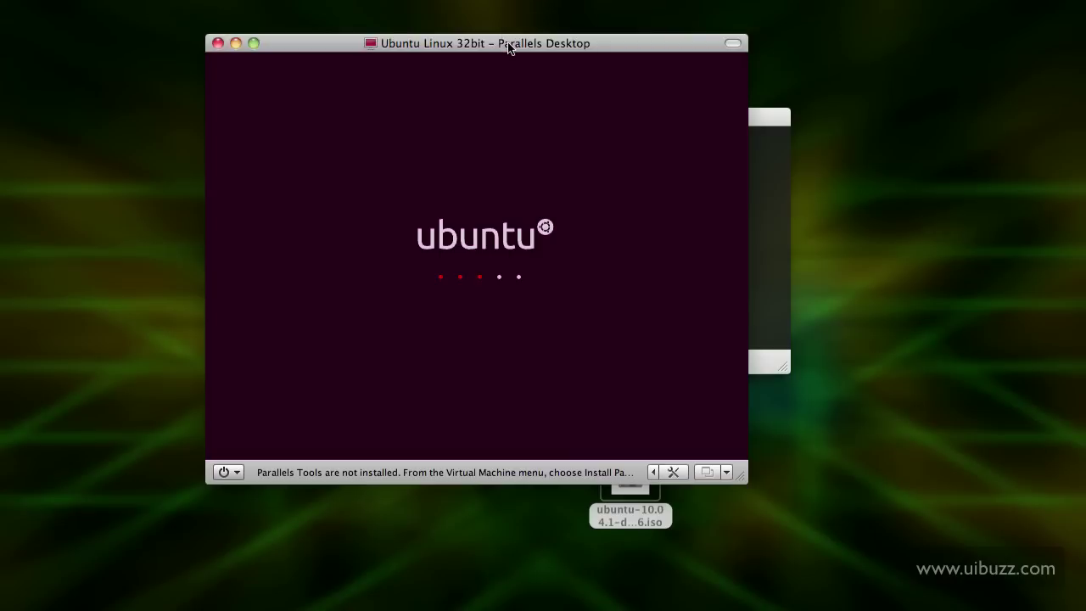
pyautogui.moveTo(509, 45); pyautogui.dragTo(582, 46)
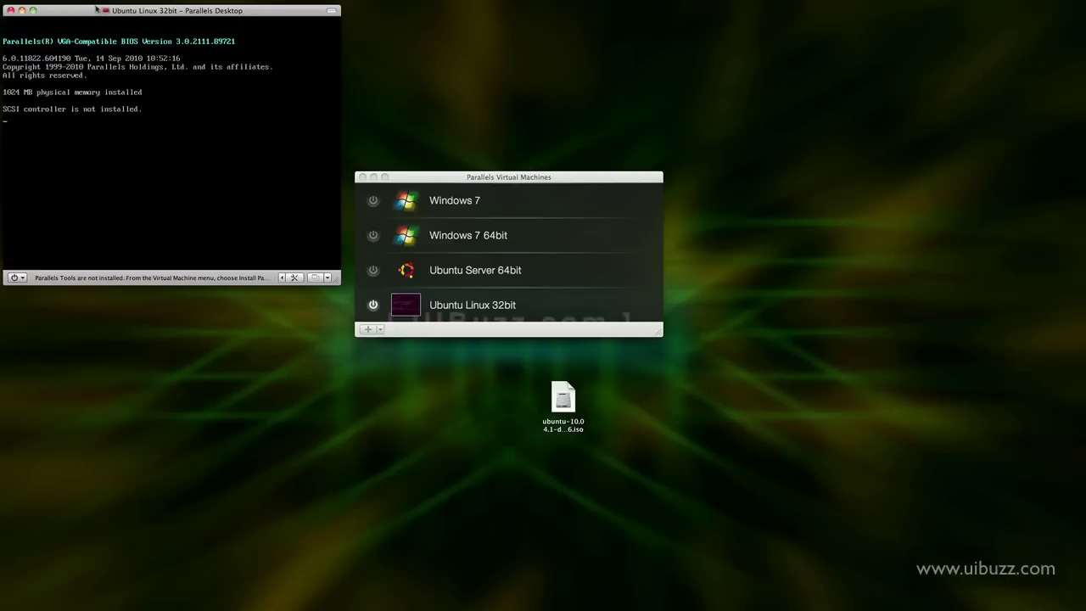
# Center the VM window and log in as the only listed user with its password
pyautogui.moveTo(88, 11); pyautogui.dragTo(433, 123)
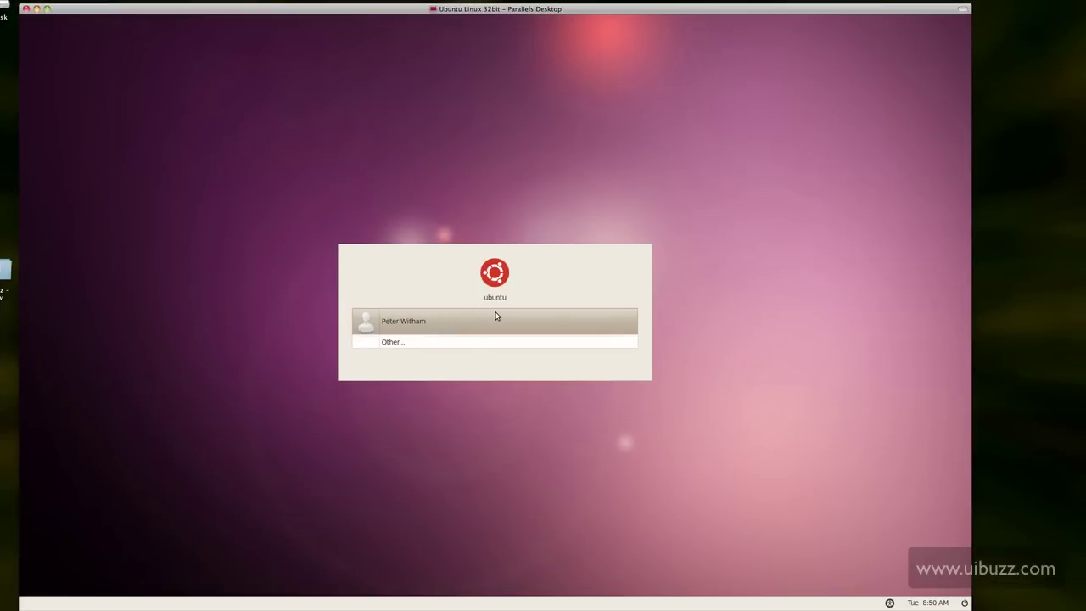
pyautogui.click(475, 327)
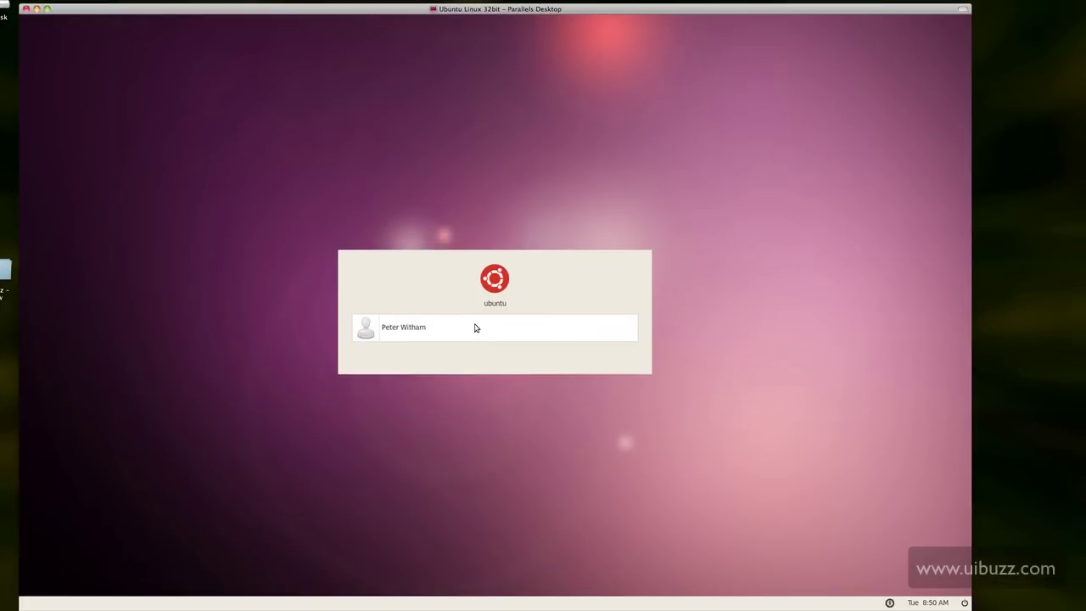
pyautogui.write('••••••••••')
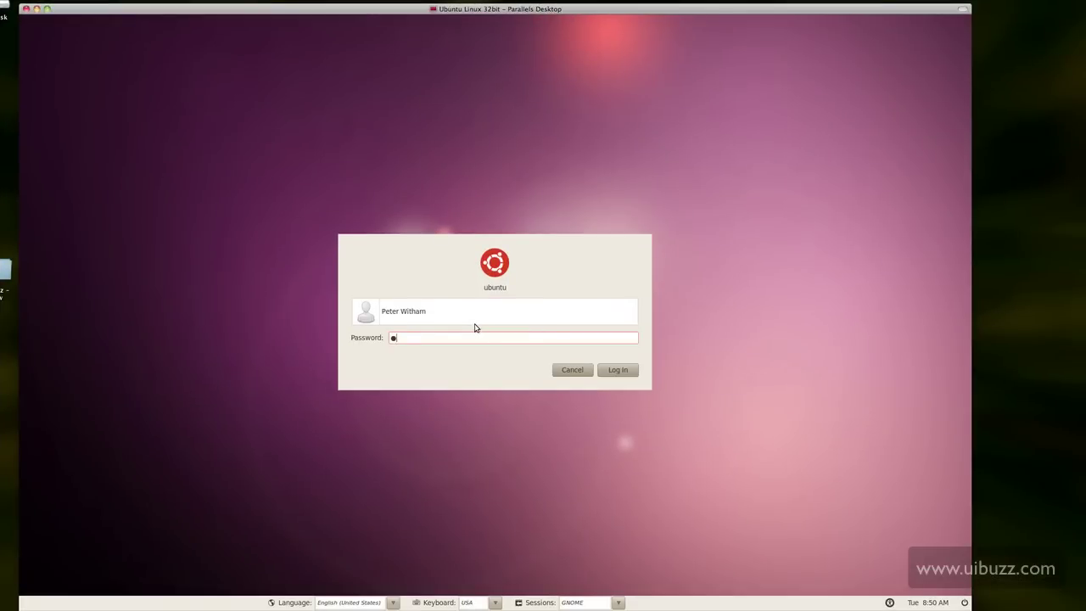
pyautogui.press('Return')
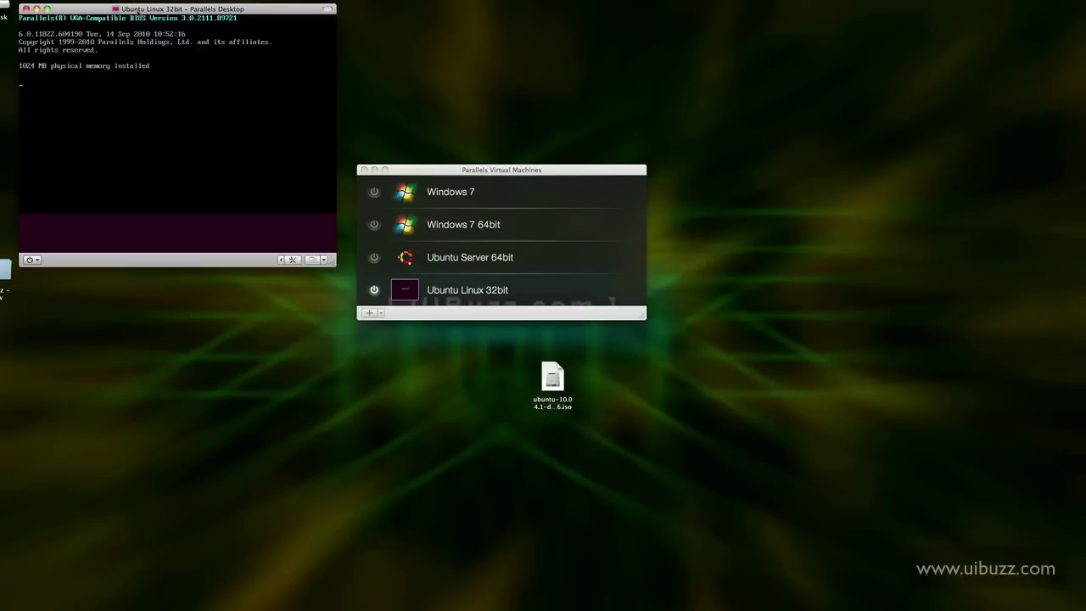
# Center the VM window and restore the minimized Update Manager from the bottom panel
pyautogui.moveTo(139, 10); pyautogui.dragTo(399, 81)
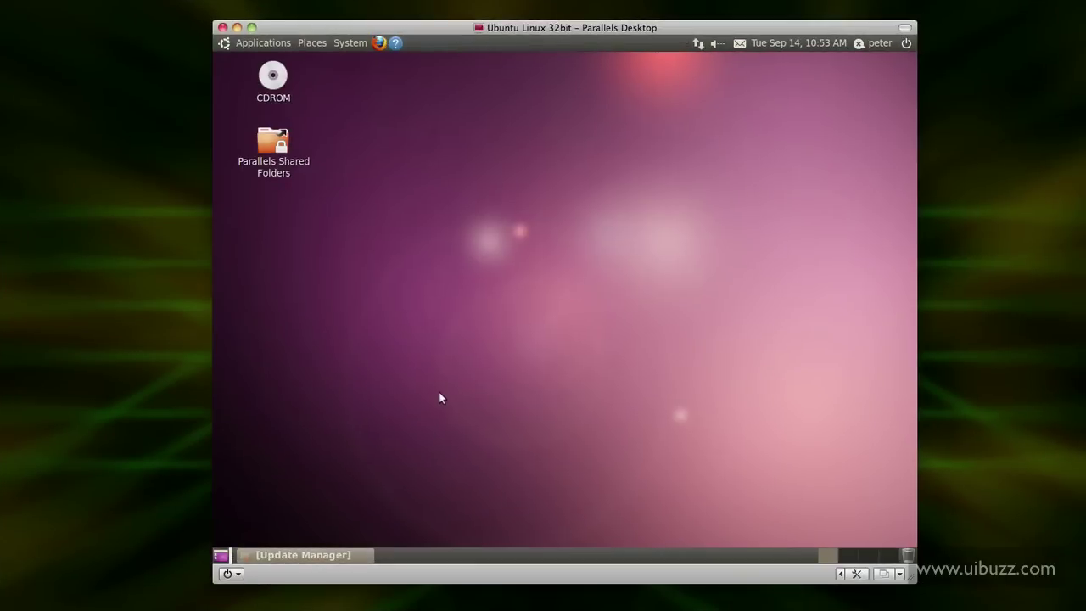
pyautogui.click(313, 554)
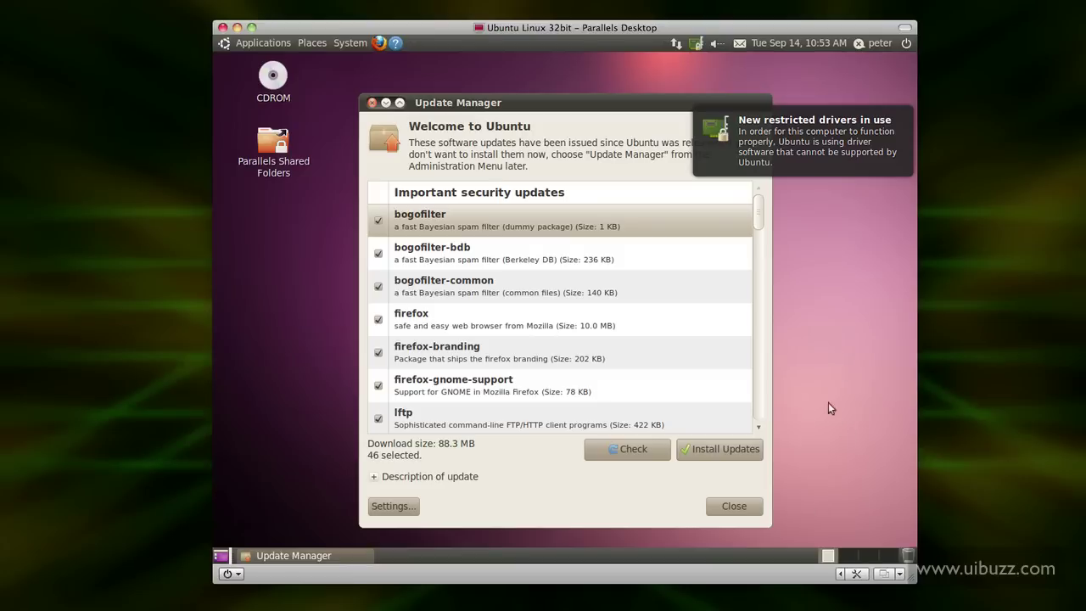
# Start installing the 46 updates and enter the administrator password
pyautogui.click(729, 449)
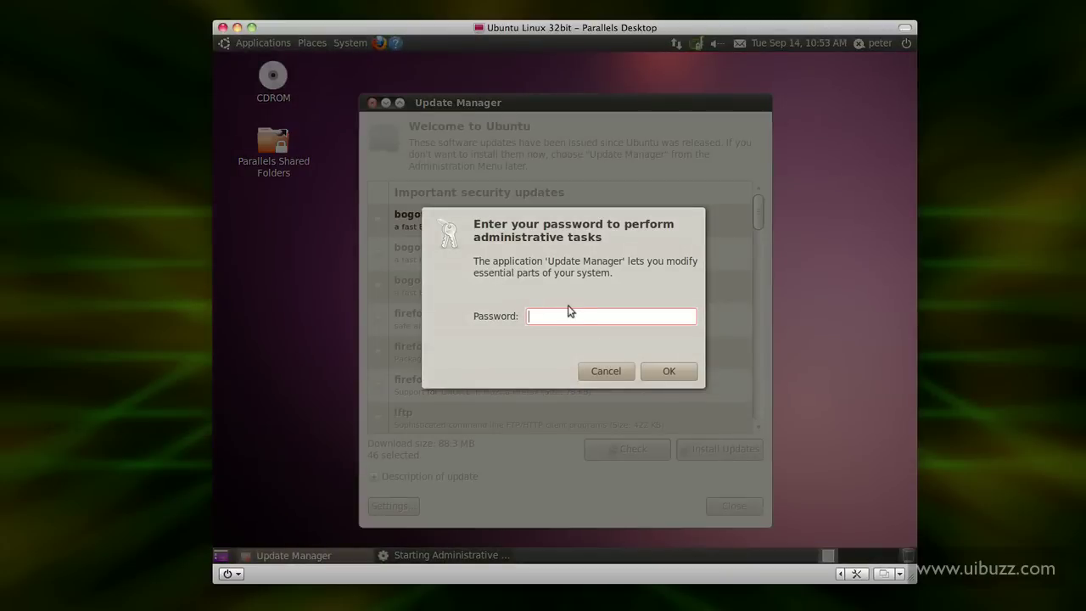
pyautogui.write('********')
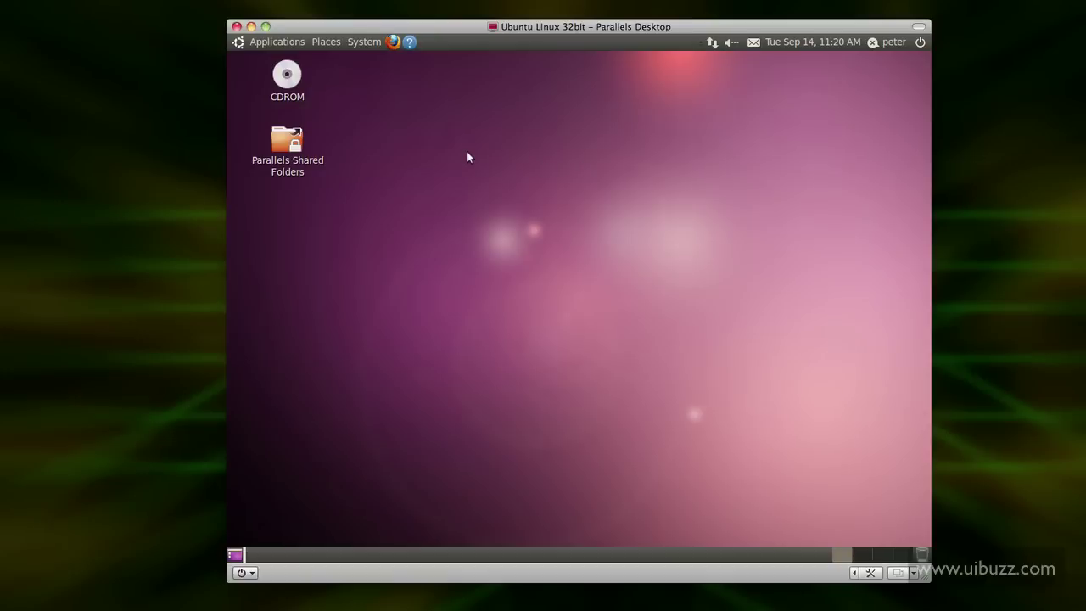
# Choose Shut Down from Ubuntu's power menu, confirm it, then close the VM window
pyautogui.click(920, 43)
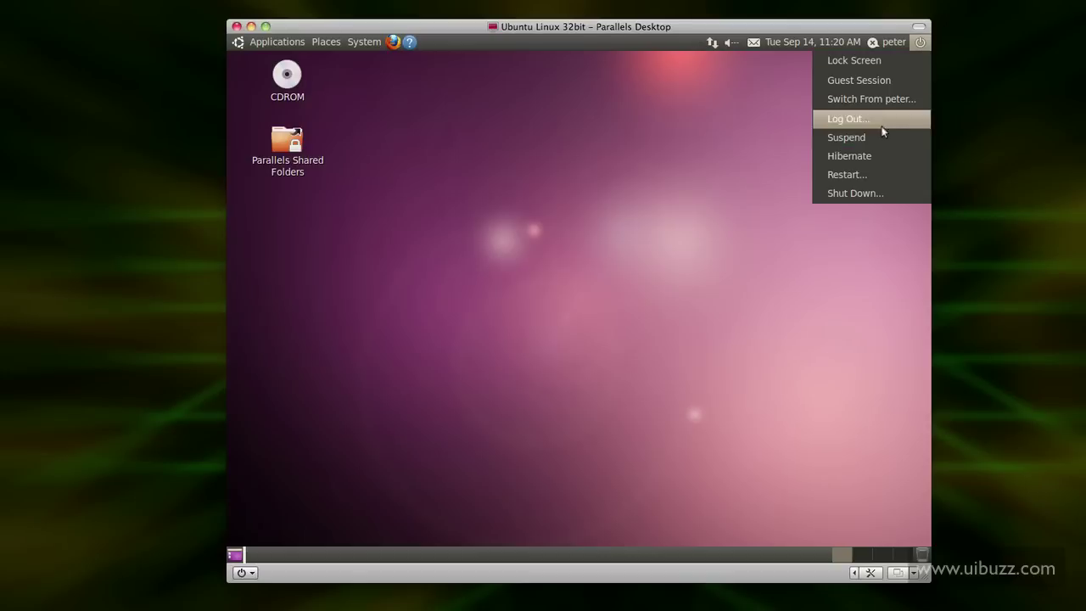
pyautogui.click(872, 192)
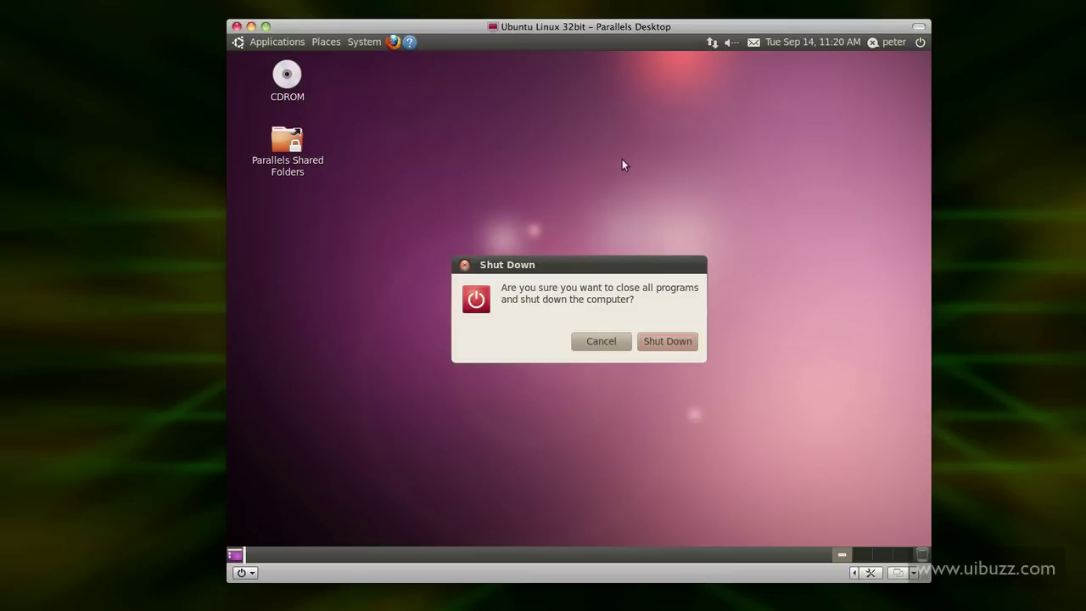
pyautogui.click(665, 341)
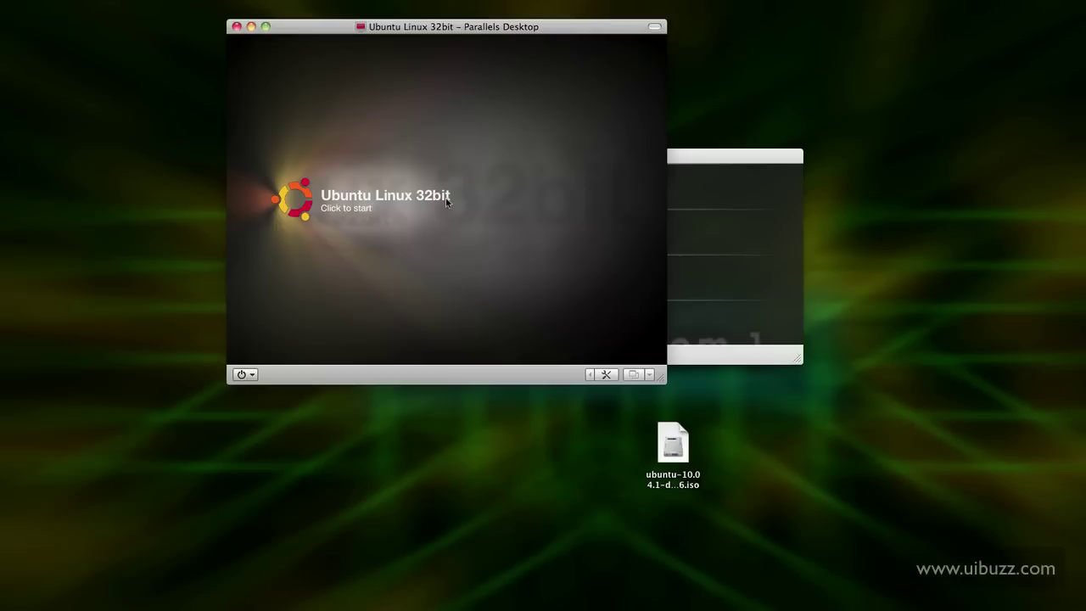
pyautogui.click(236, 26)
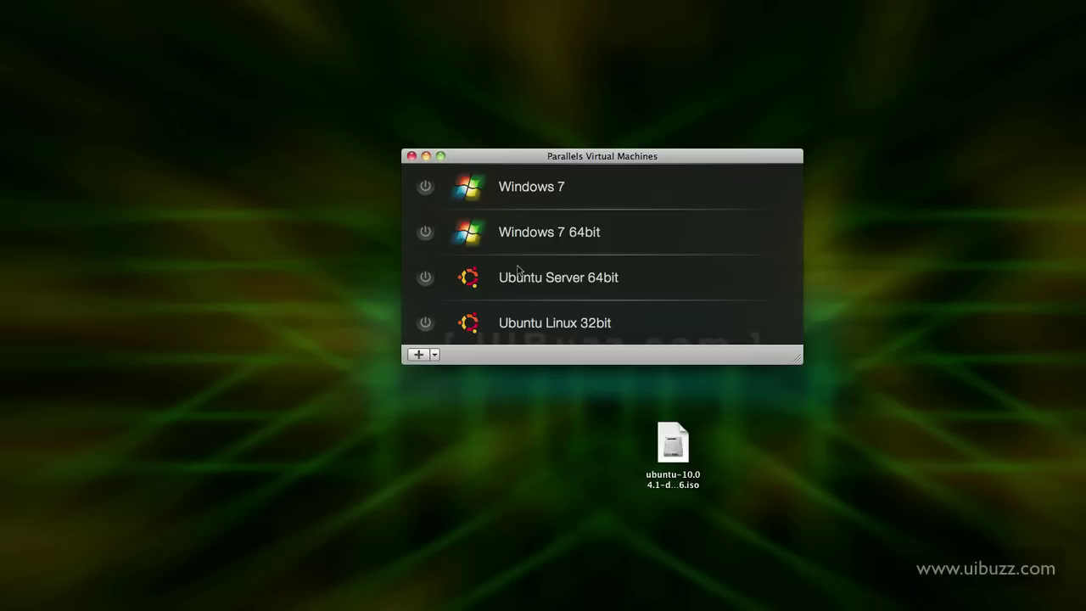
# Configure Ubuntu Linux 32bit with 1 CPU and memory raised from 1024 MB to 4096 MB
pyautogui.moveTo(533, 164); pyautogui.dragTo(534, 117)
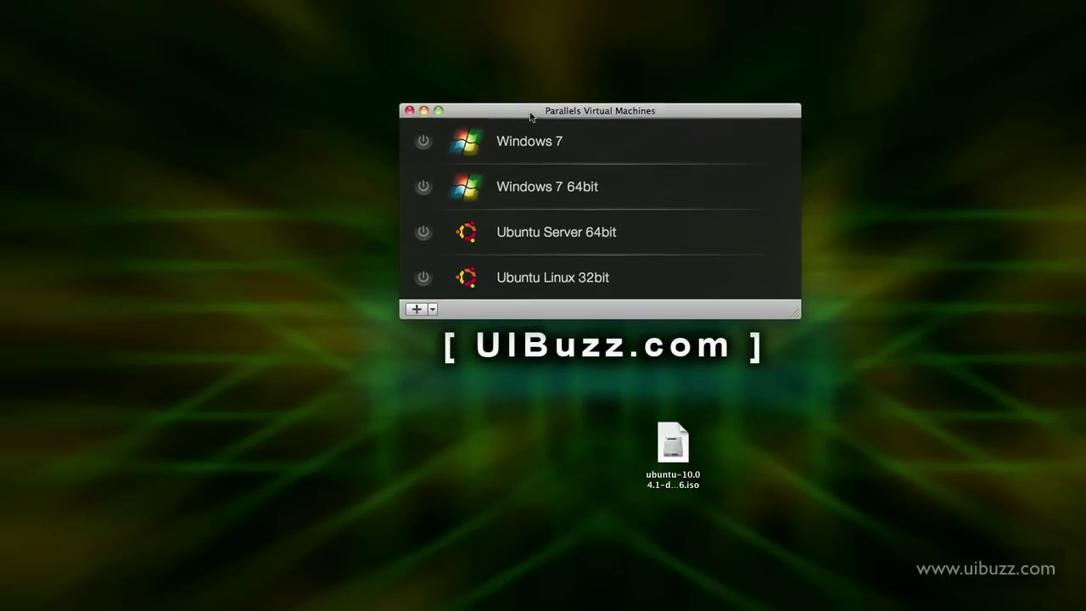
pyautogui.rightClick(642, 278)
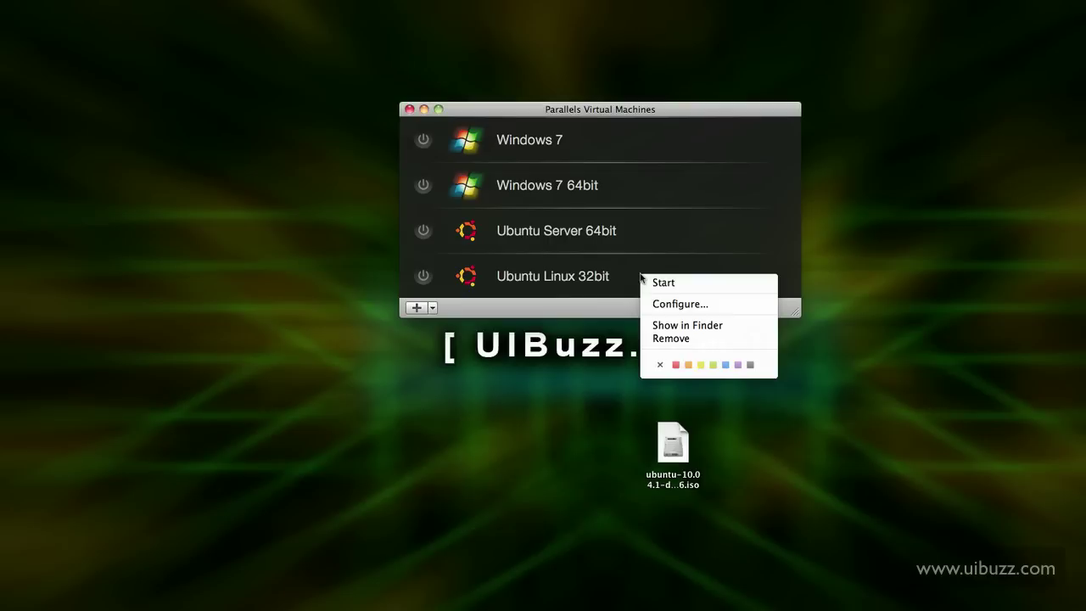
pyautogui.click(667, 305)
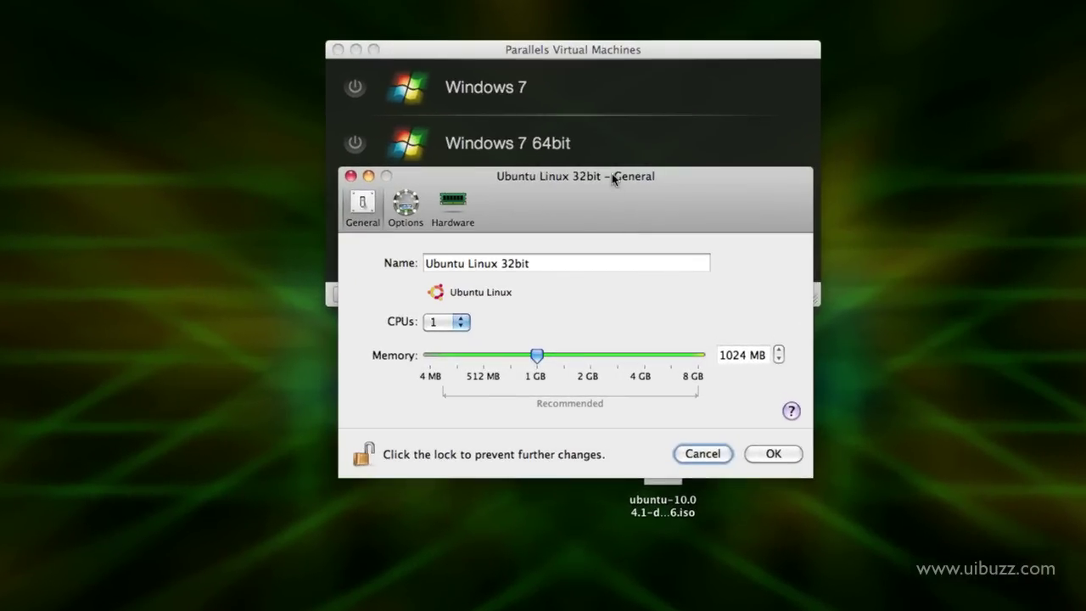
pyautogui.moveTo(612, 173); pyautogui.dragTo(614, 69)
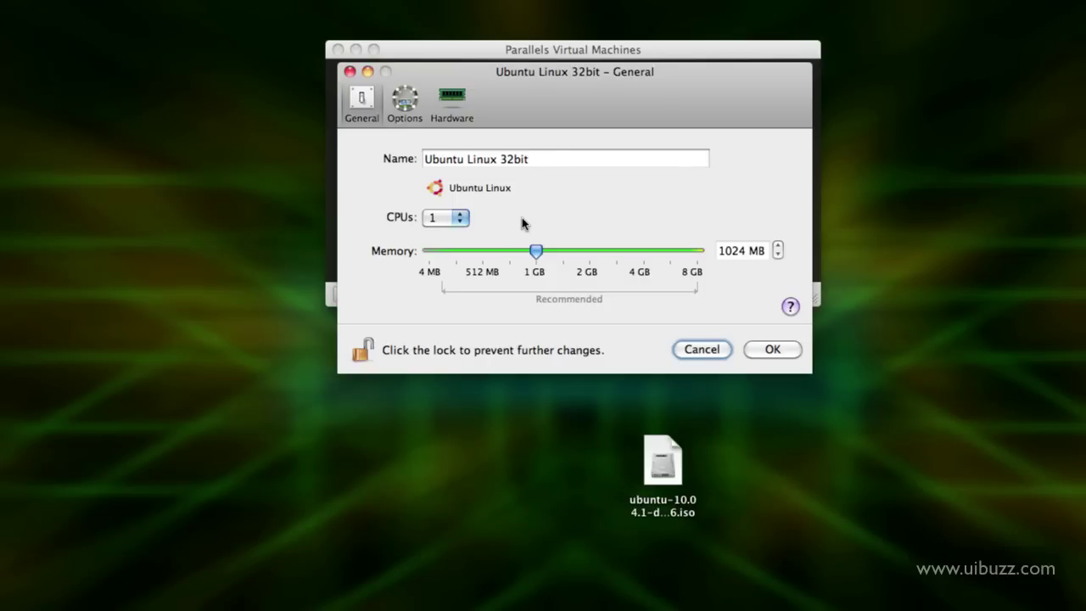
pyautogui.click(452, 219)
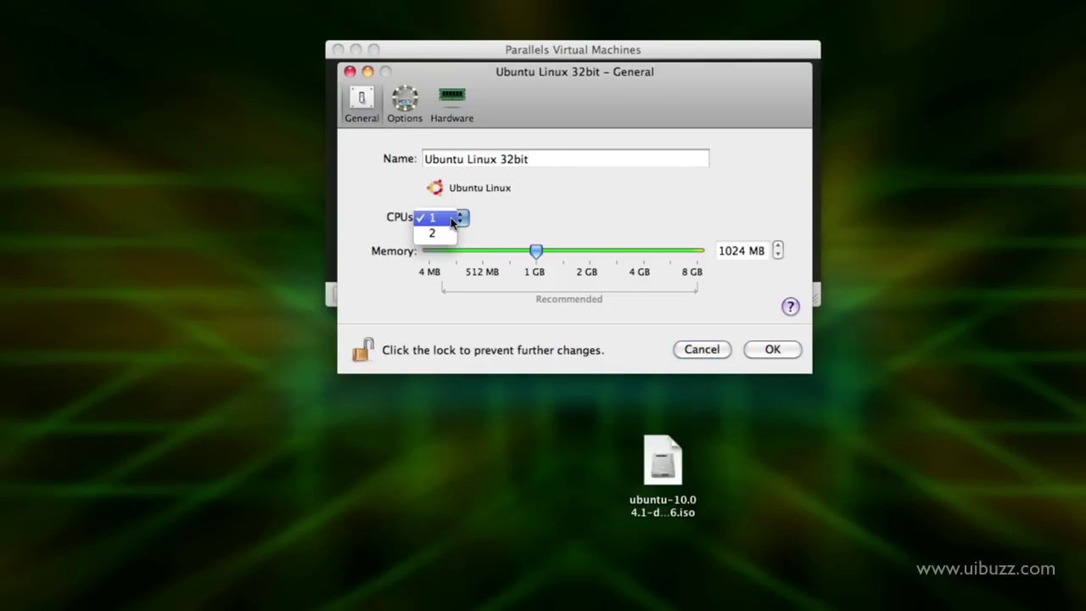
pyautogui.click(451, 219)
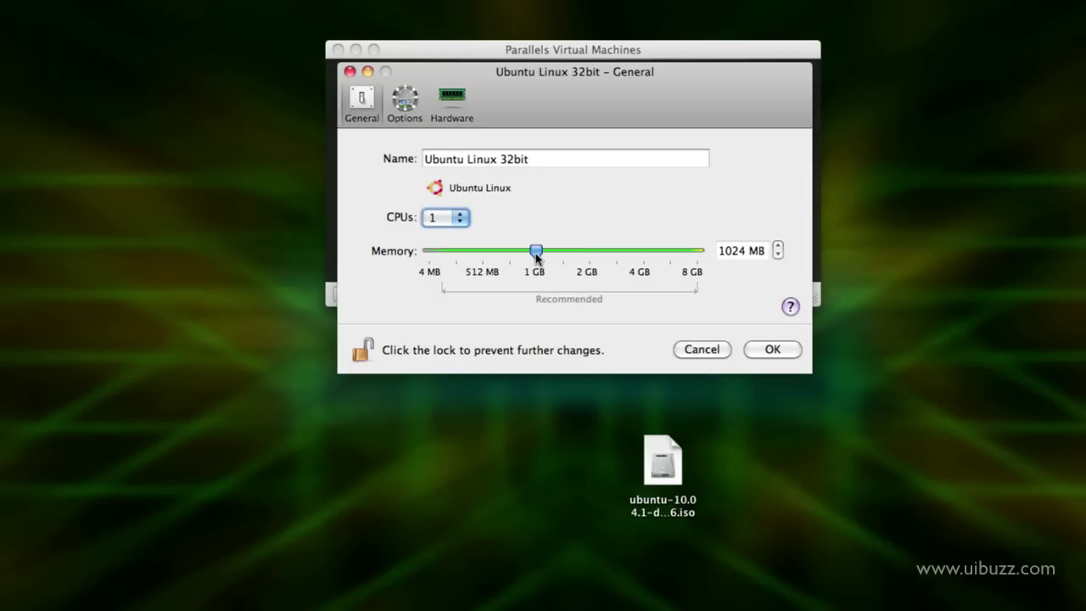
pyautogui.moveTo(536, 257); pyautogui.dragTo(644, 275)
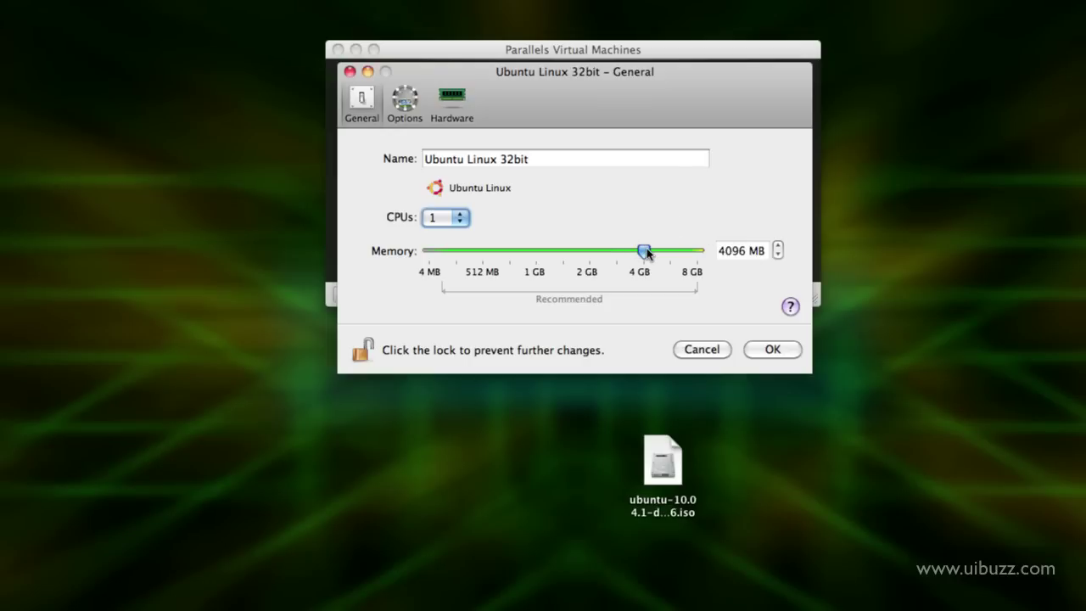
pyautogui.click(406, 99)
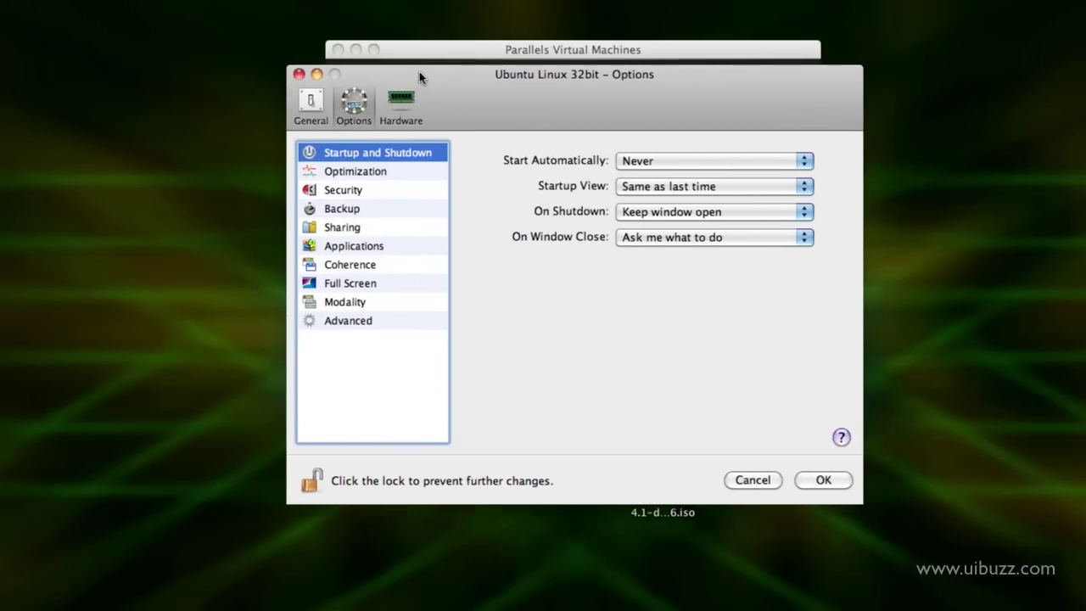
# Set the VM's Startup View to Full screen and On Shutdown to Close window
pyautogui.moveTo(419, 71); pyautogui.dragTo(407, 69)
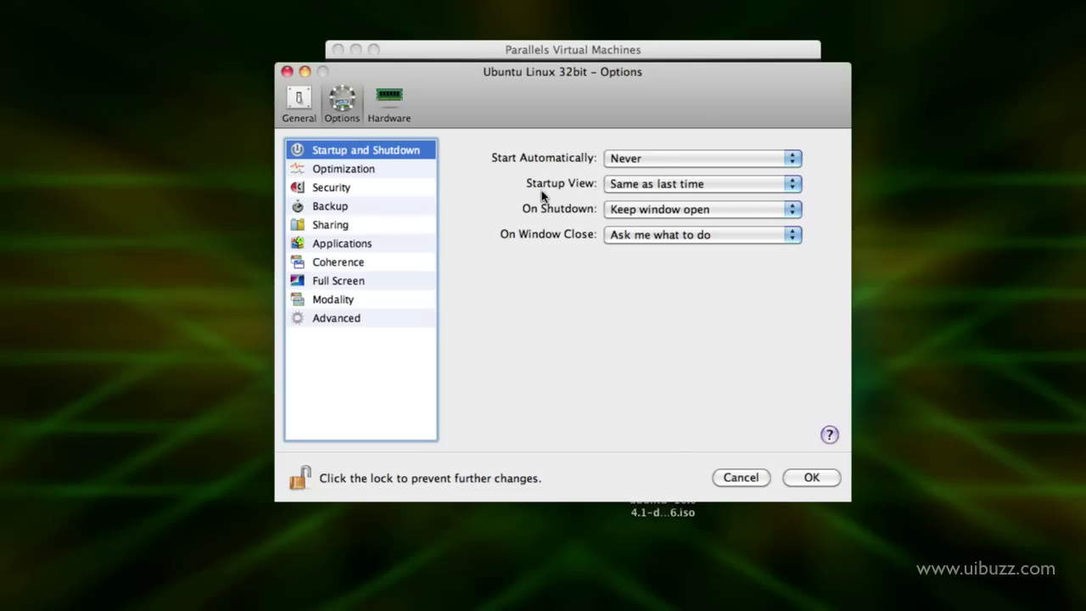
pyautogui.click(620, 185)
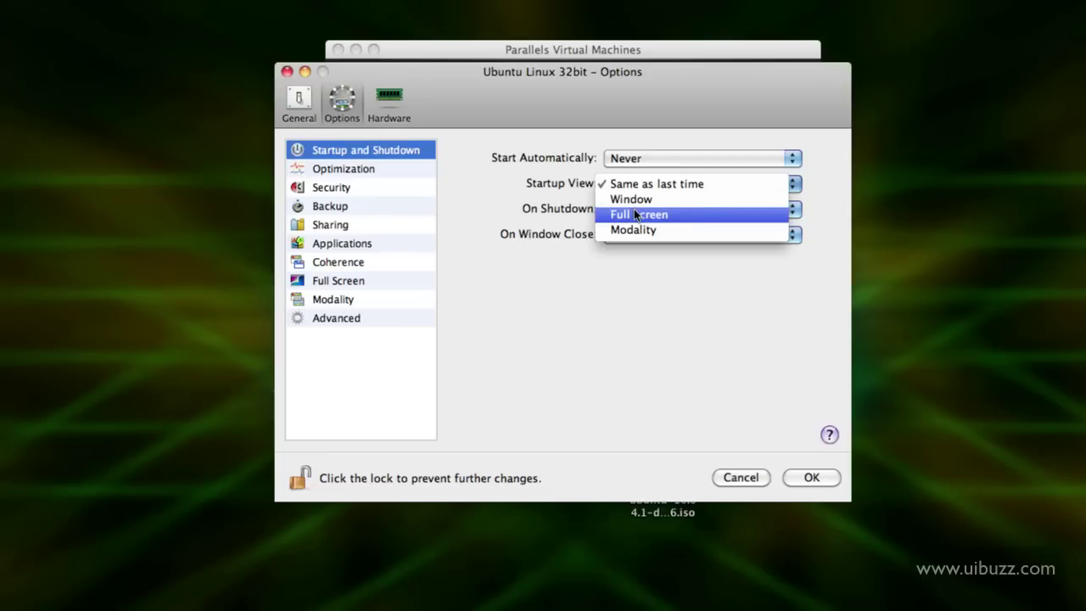
pyautogui.click(635, 214)
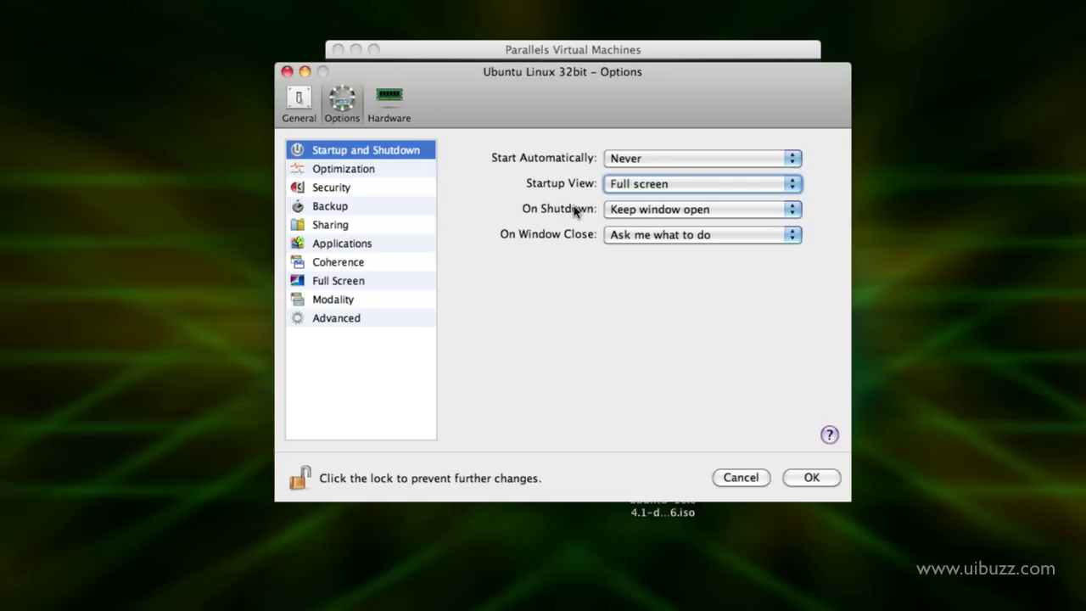
pyautogui.click(629, 209)
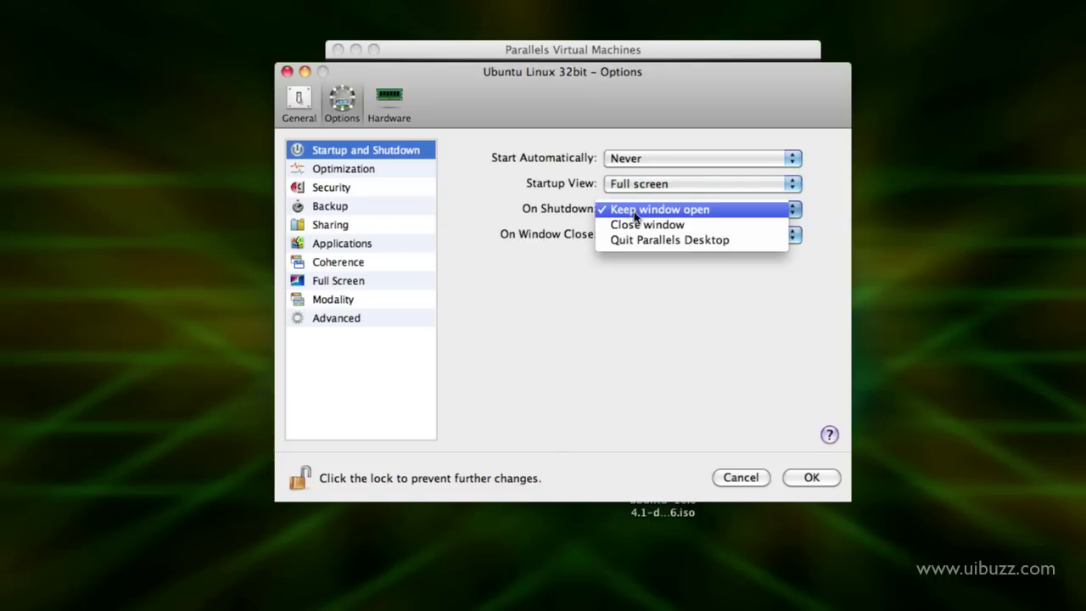
pyautogui.click(639, 224)
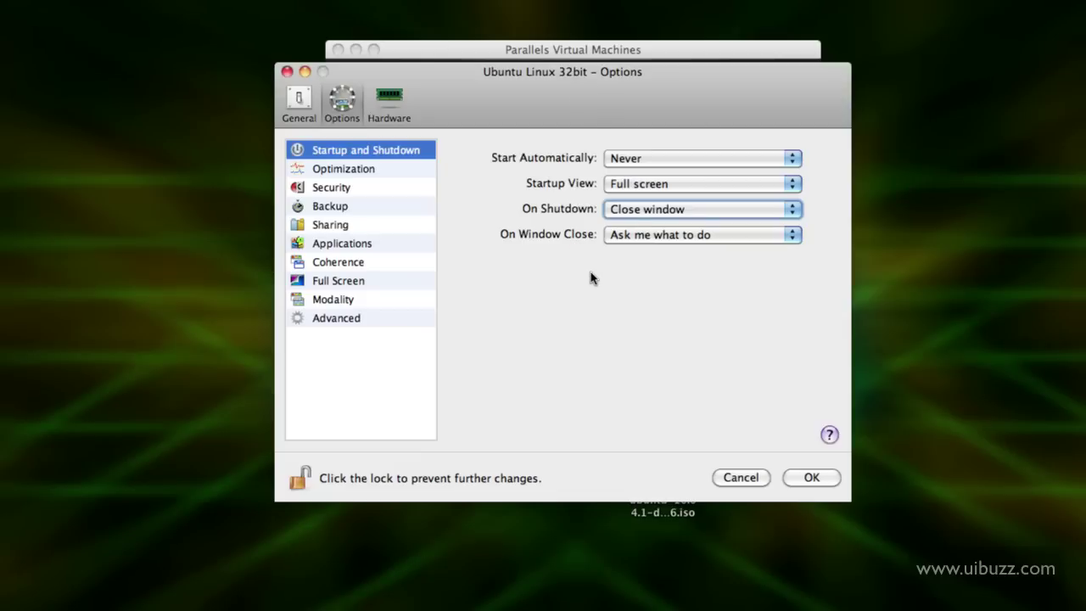
pyautogui.click(360, 168)
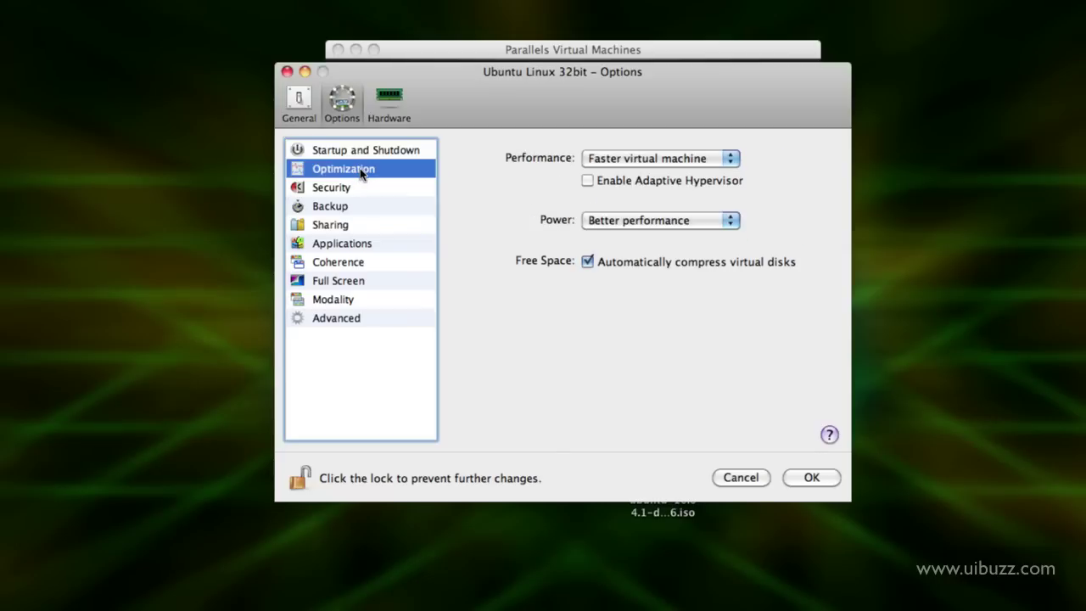
# Leave the Power option on Better performance and view the Security settings
pyautogui.click(616, 220)
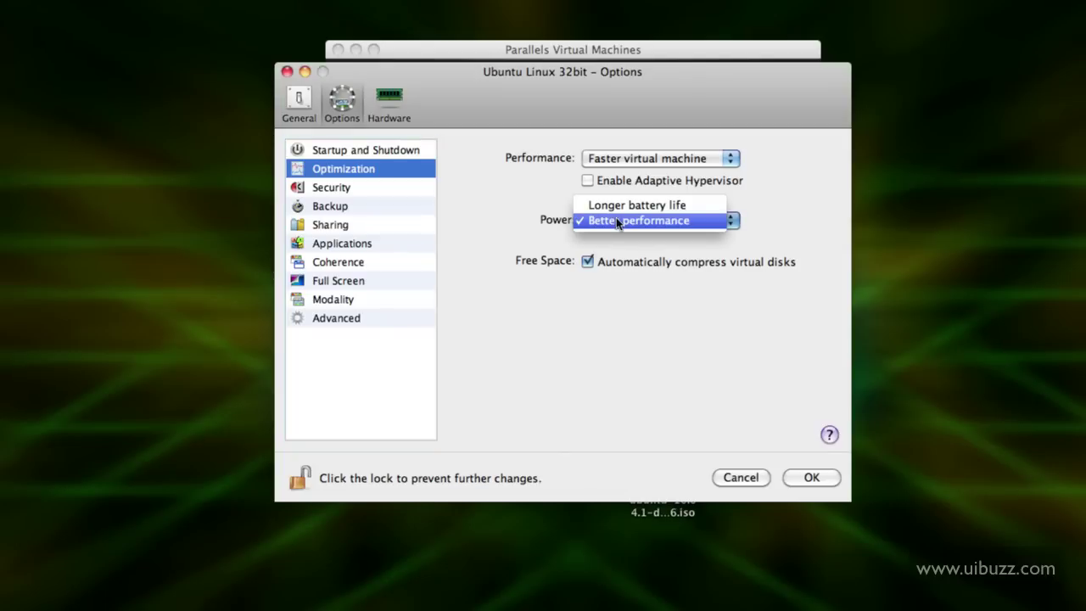
pyautogui.click(616, 219)
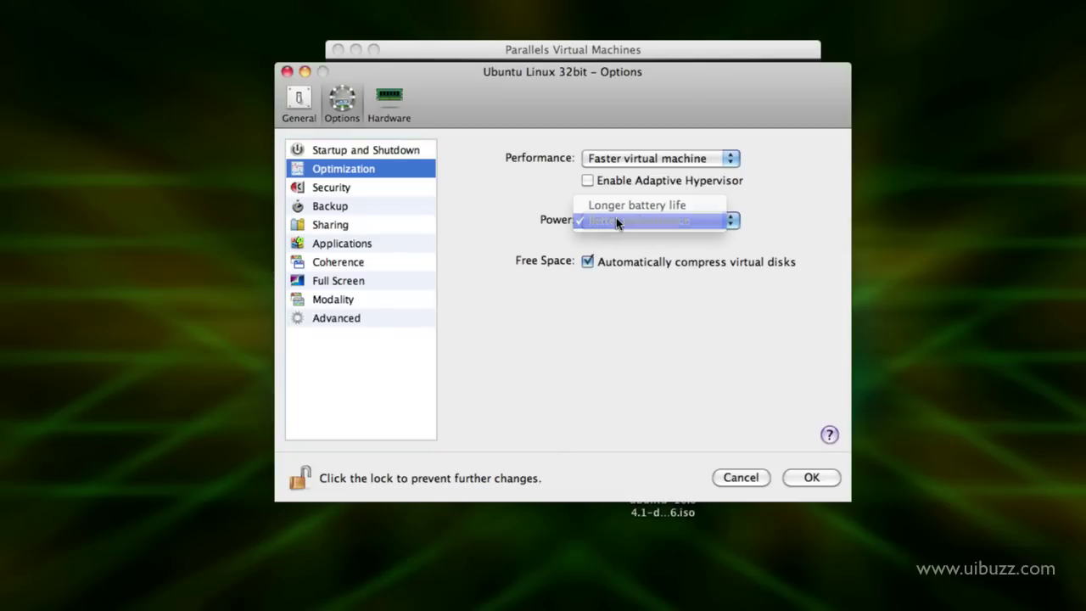
pyautogui.click(357, 188)
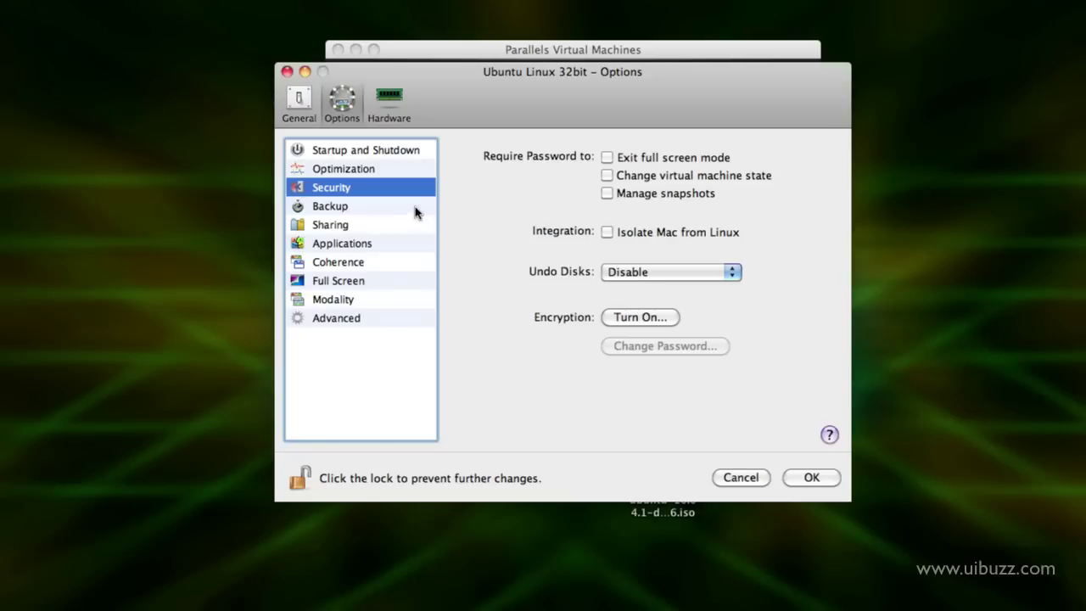
# Check Backup, Sharing, Modality and Advanced, keep Share Folders on Home folder only, and save with OK
pyautogui.click(387, 206)
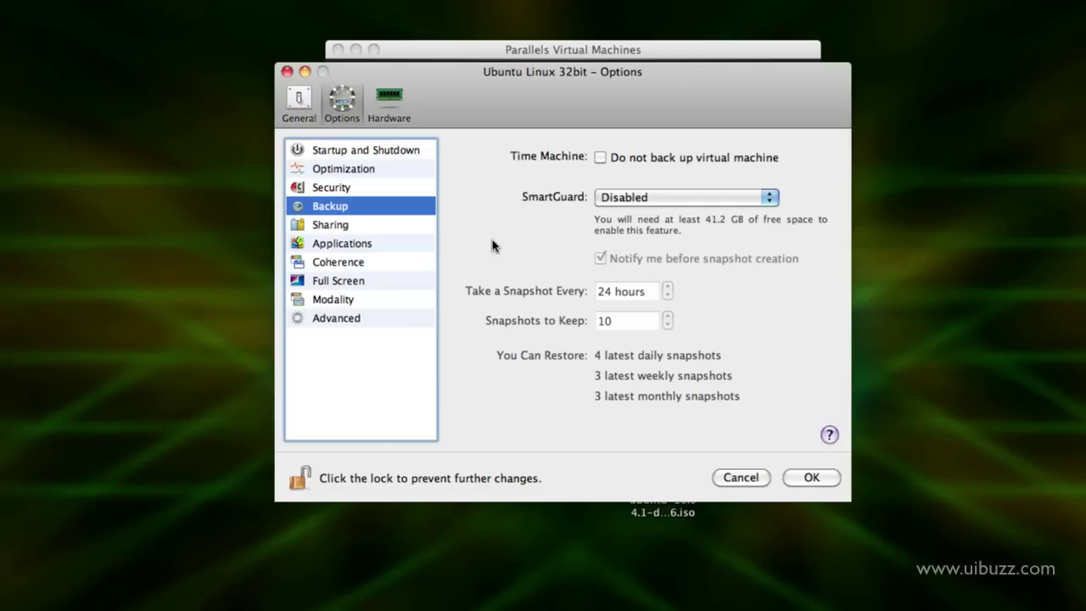
pyautogui.click(391, 229)
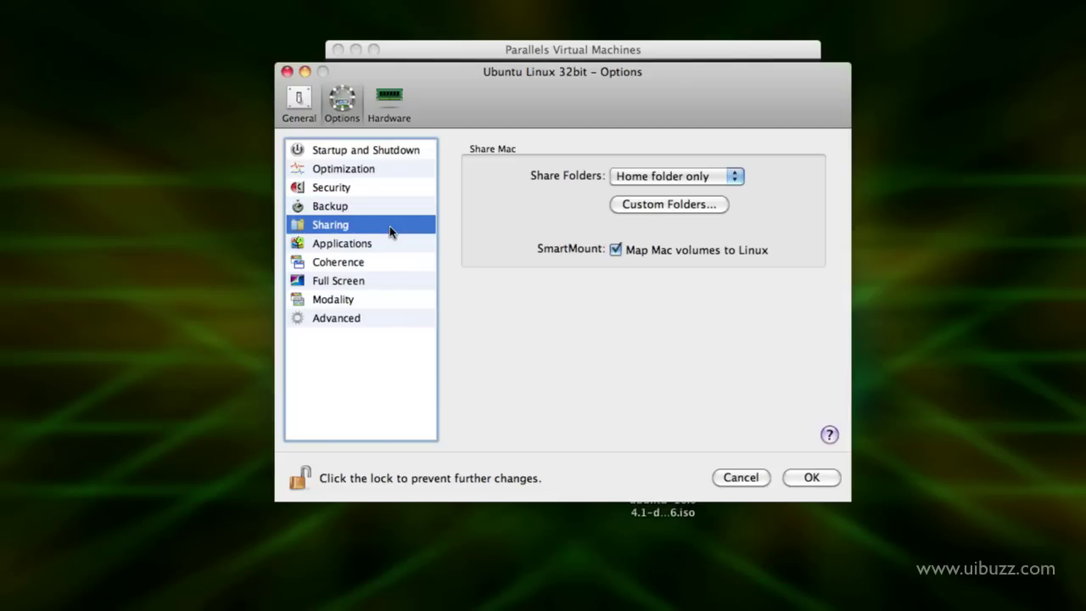
pyautogui.click(641, 176)
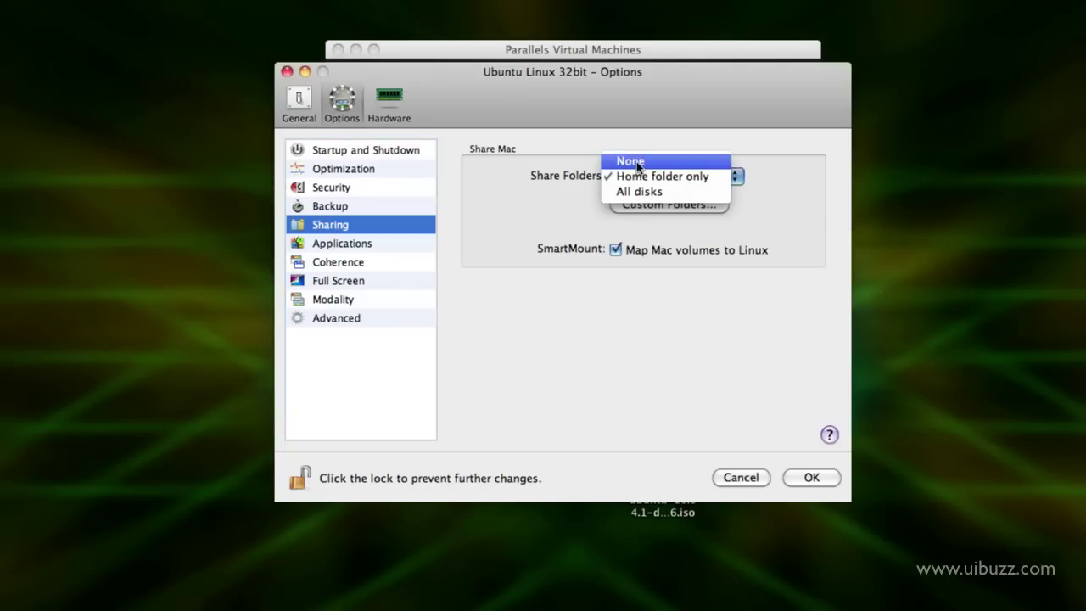
pyautogui.click(526, 183)
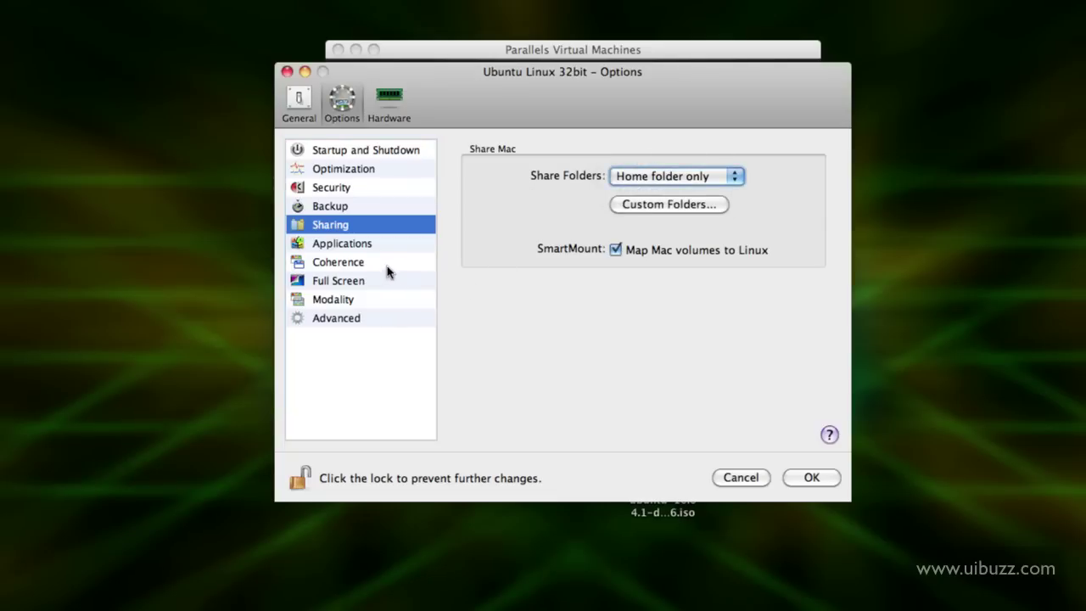
pyautogui.click(392, 299)
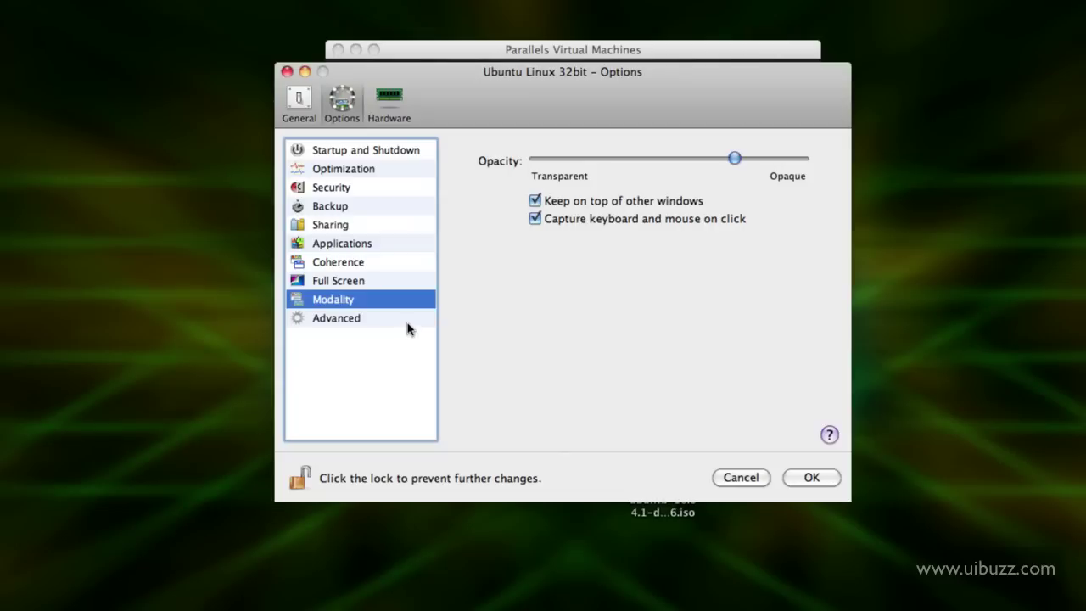
pyautogui.click(407, 328)
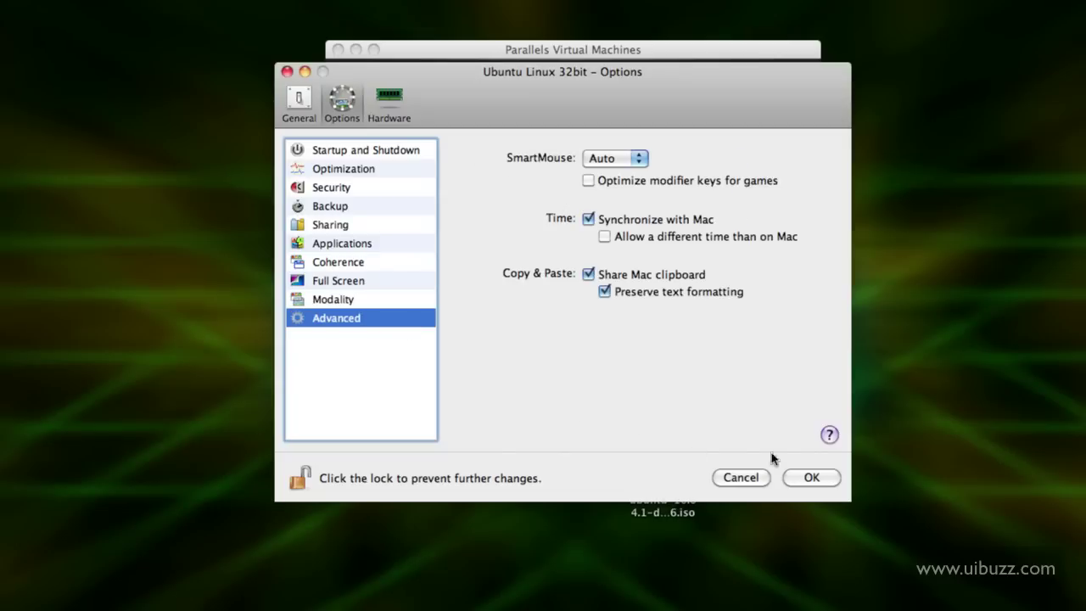
pyautogui.click(812, 478)
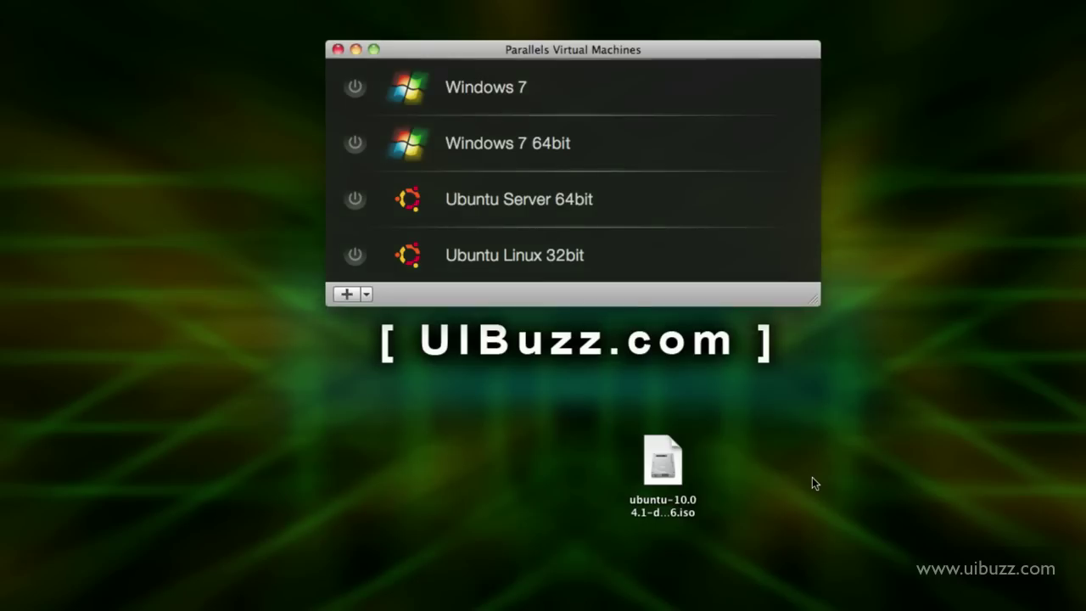